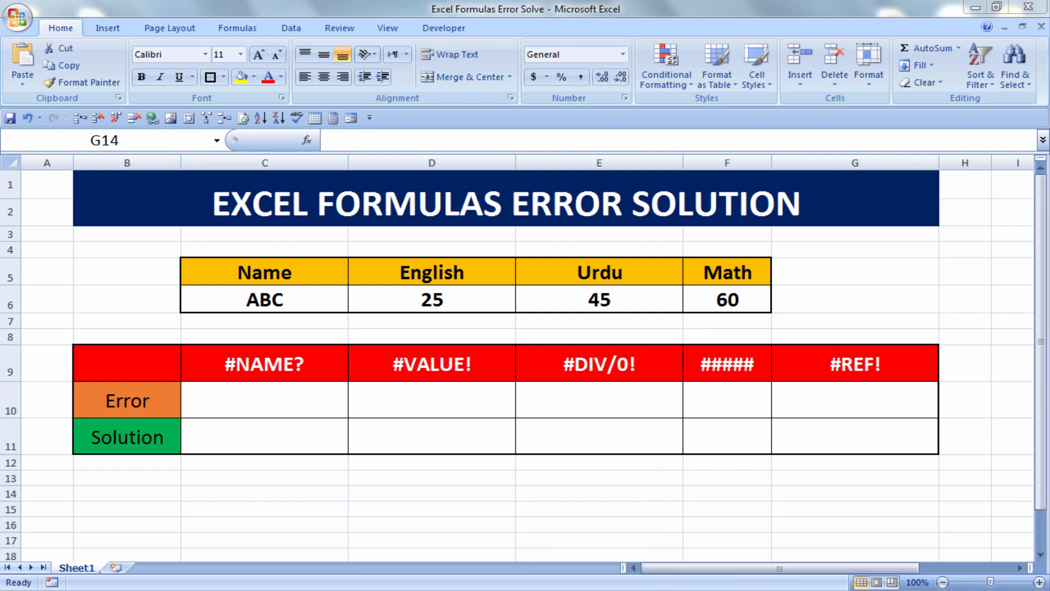
pyautogui.click(699, 589)
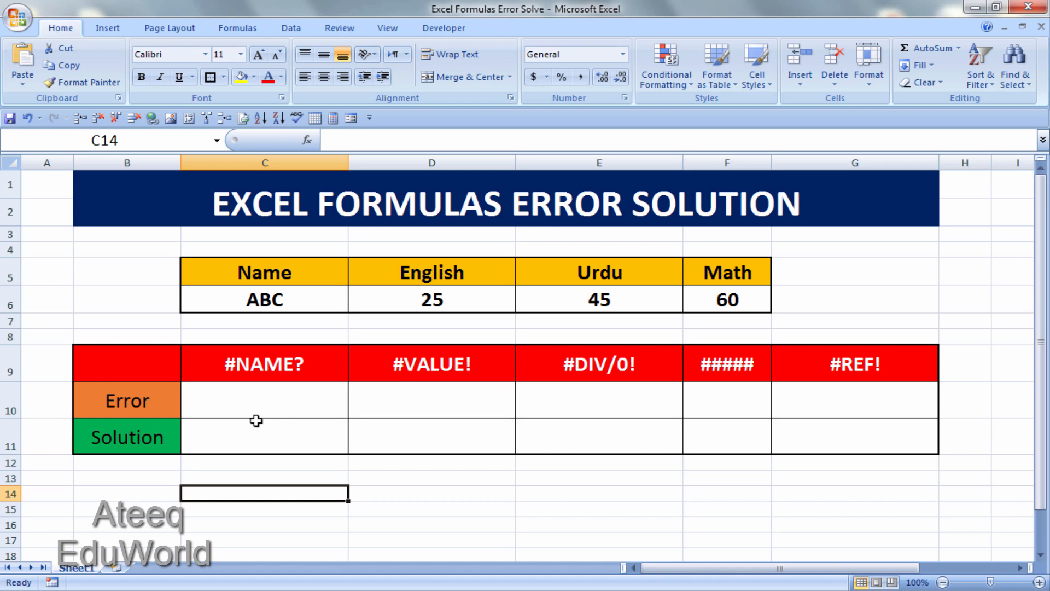
# Step: Enter the deliberately misspelled formula =sun(D6:F6) in the Error cell C10 under #NAME?
pyautogui.click(246, 406)
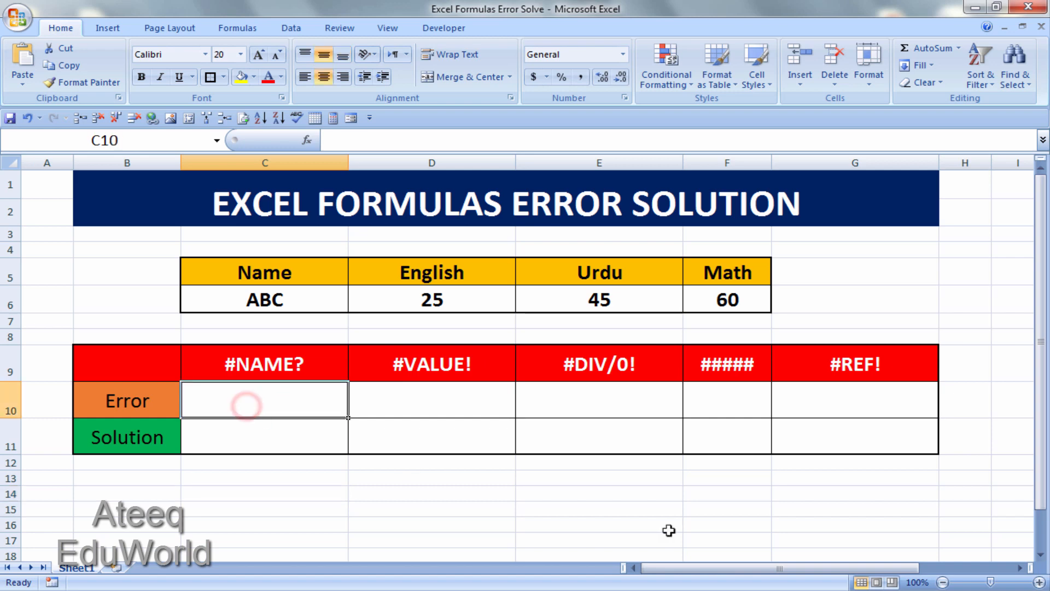
pyautogui.write('=su')
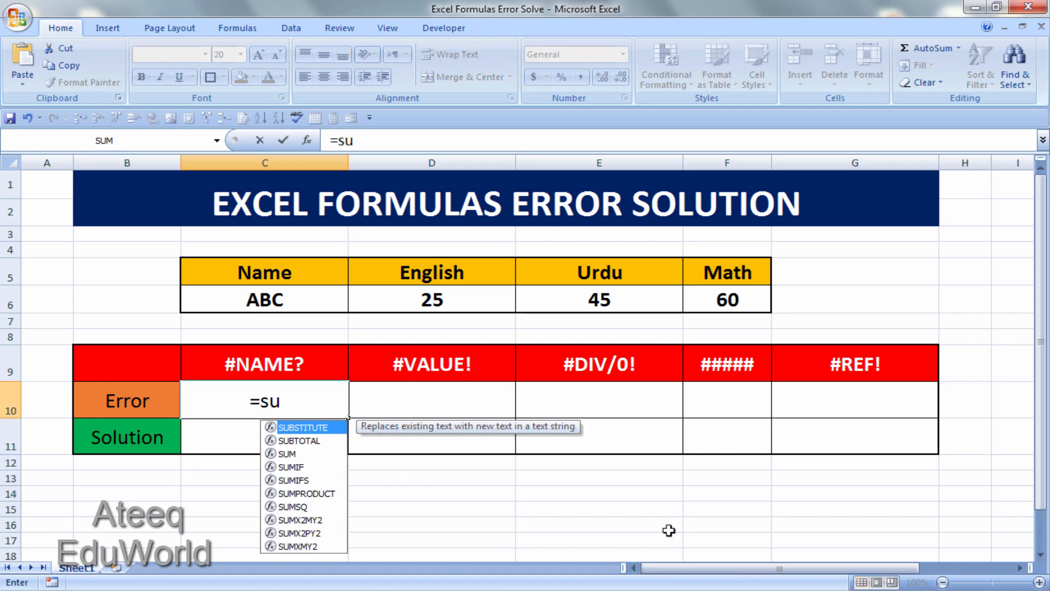
pyautogui.write('n')
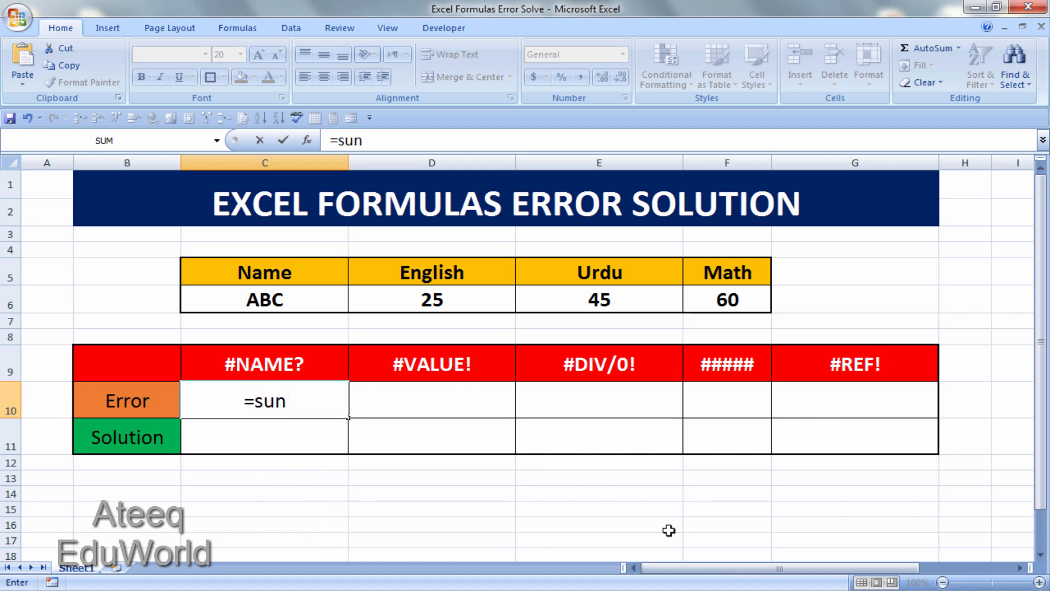
pyautogui.write('(')
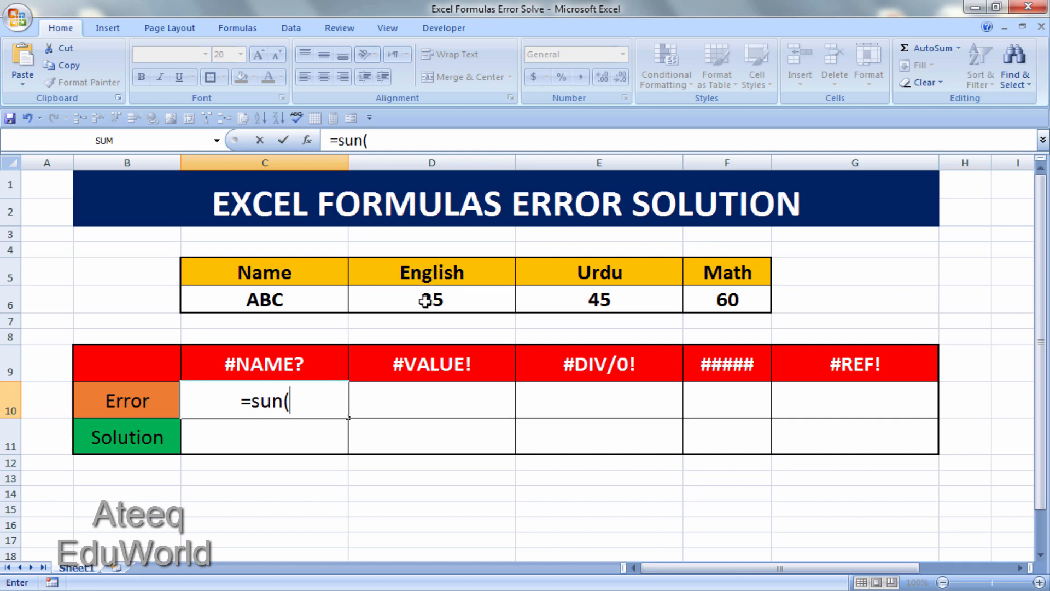
pyautogui.moveTo(425, 300); pyautogui.dragTo(711, 301)
pyautogui.write(')')
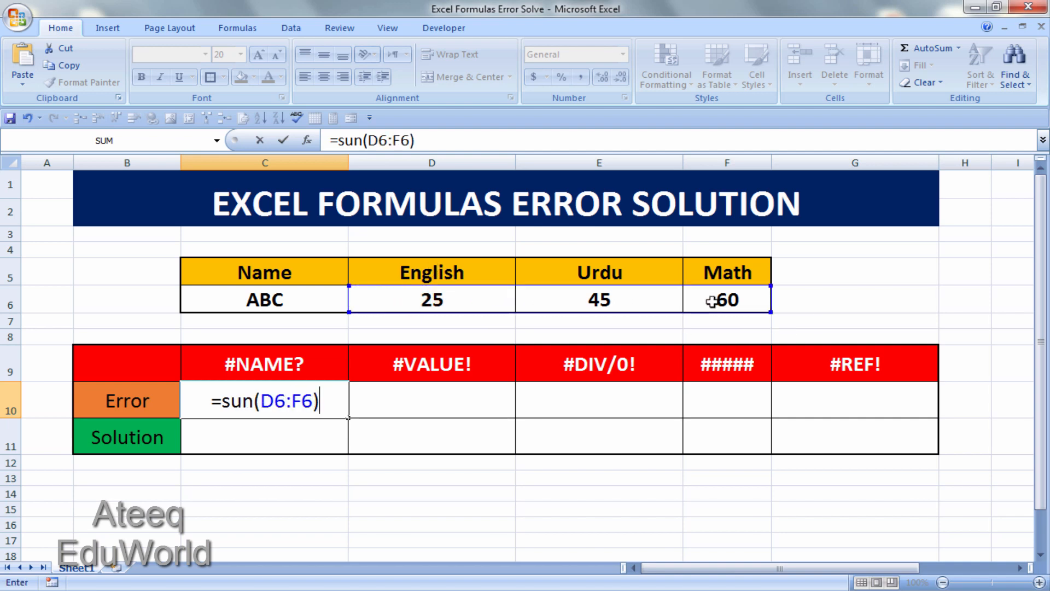
pyautogui.press('Return')
pyautogui.press('Up')
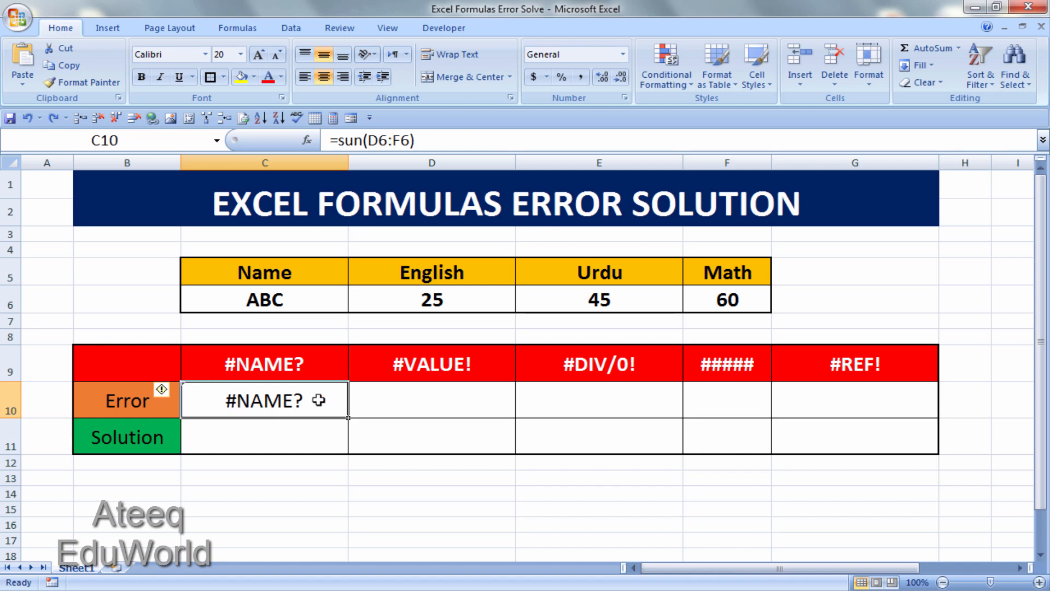
# Step: Enter the correctly spelled formula =sum(D6:F6) in the Solution cell C11 and compare it with the formula in C10
pyautogui.click(247, 436)
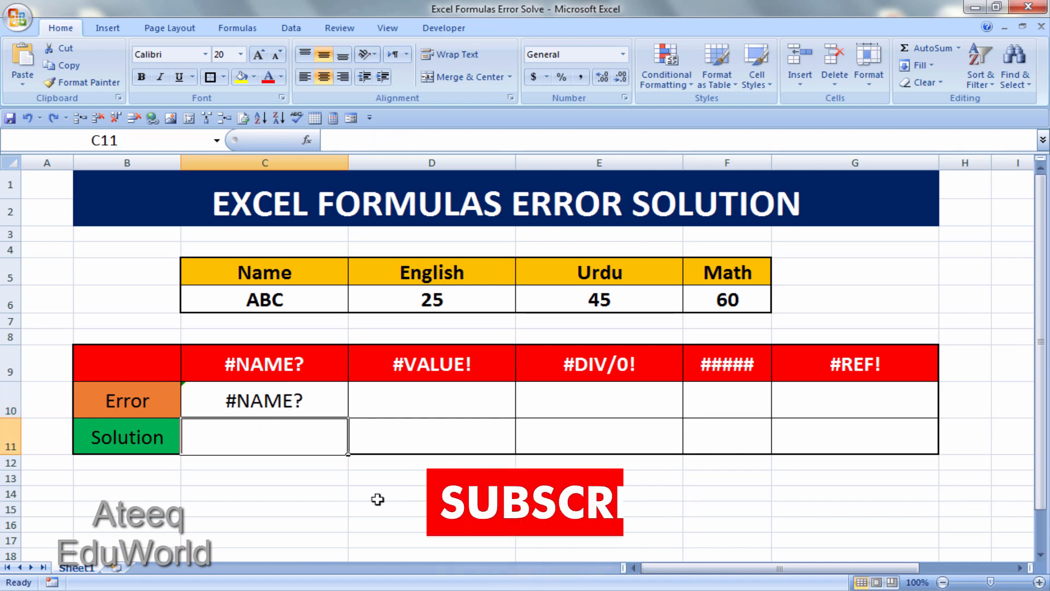
pyautogui.write('=')
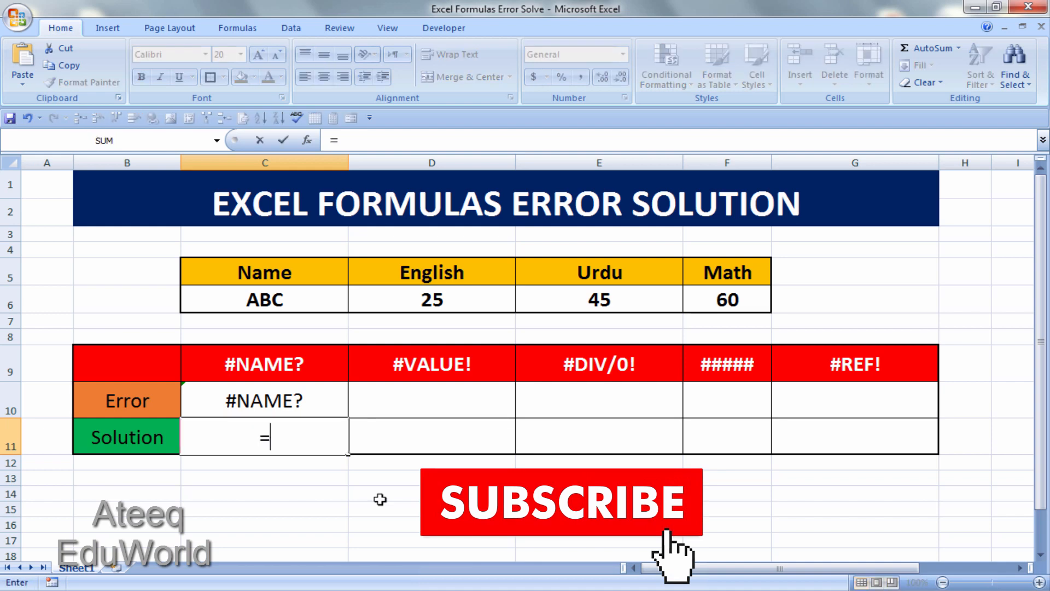
pyautogui.write('sum(')
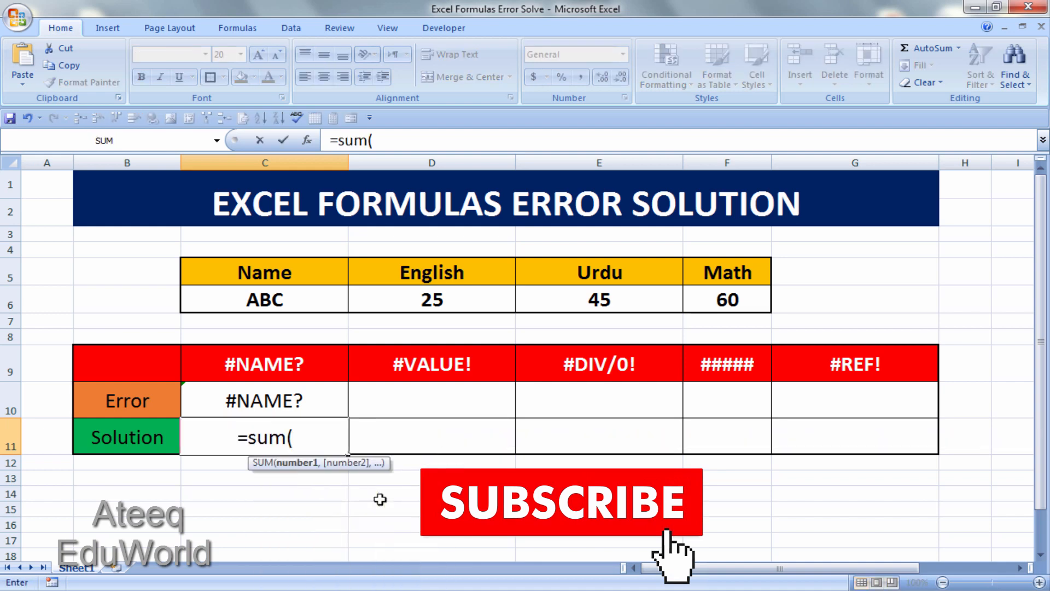
pyautogui.moveTo(352, 299); pyautogui.dragTo(714, 304)
pyautogui.write(')')
pyautogui.press('Return')
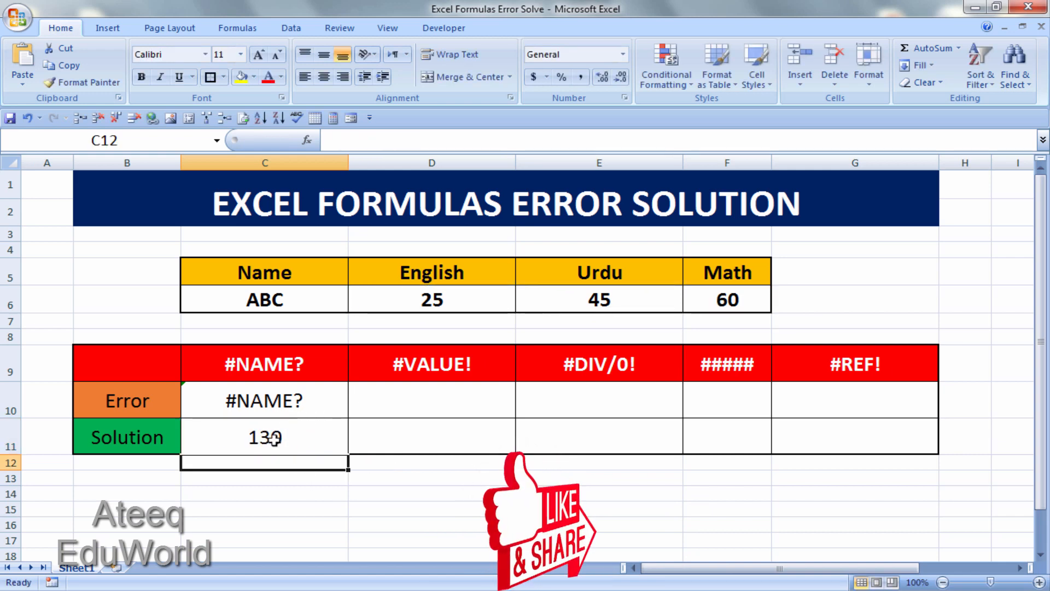
pyautogui.click(254, 406)
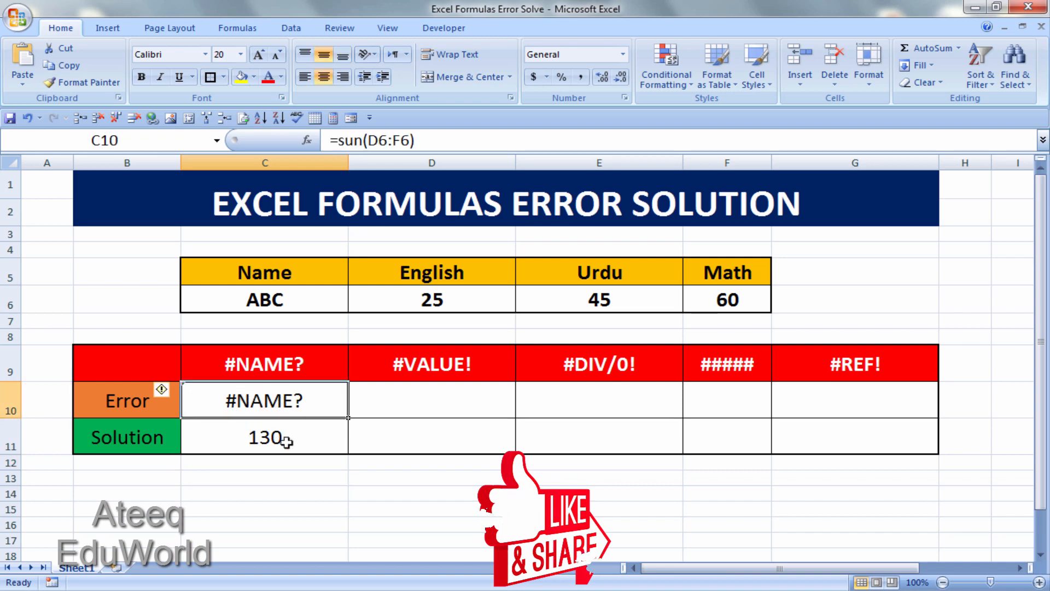
pyautogui.click(298, 478)
pyautogui.press('Up')
pyautogui.press('Up')
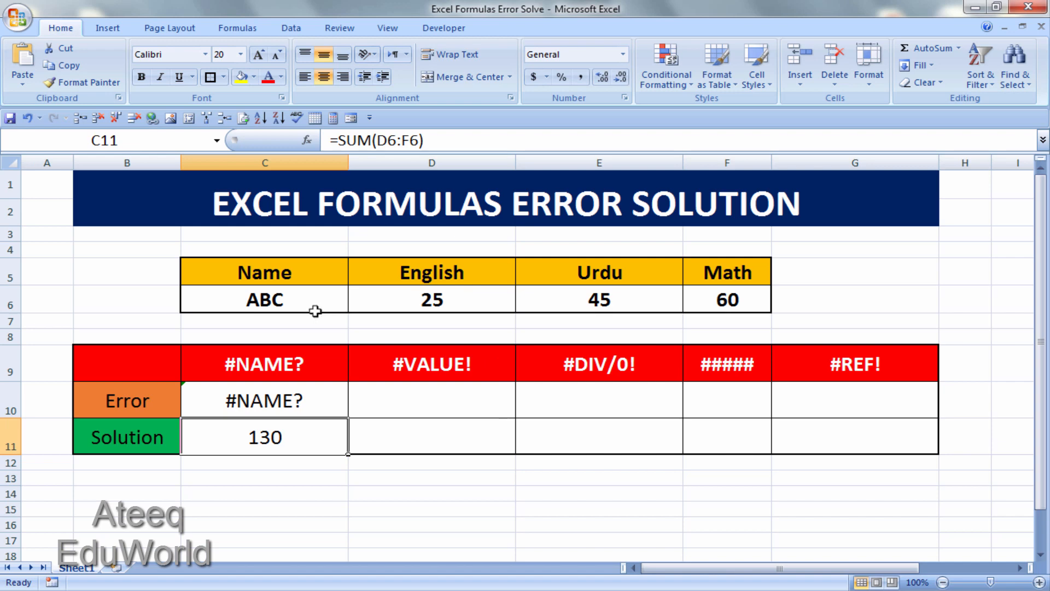
# Step: Enter the formula =D6+E6+F6+C6, which includes the text cell, in the Error cell D10 under #VALUE!
pyautogui.click(402, 405)
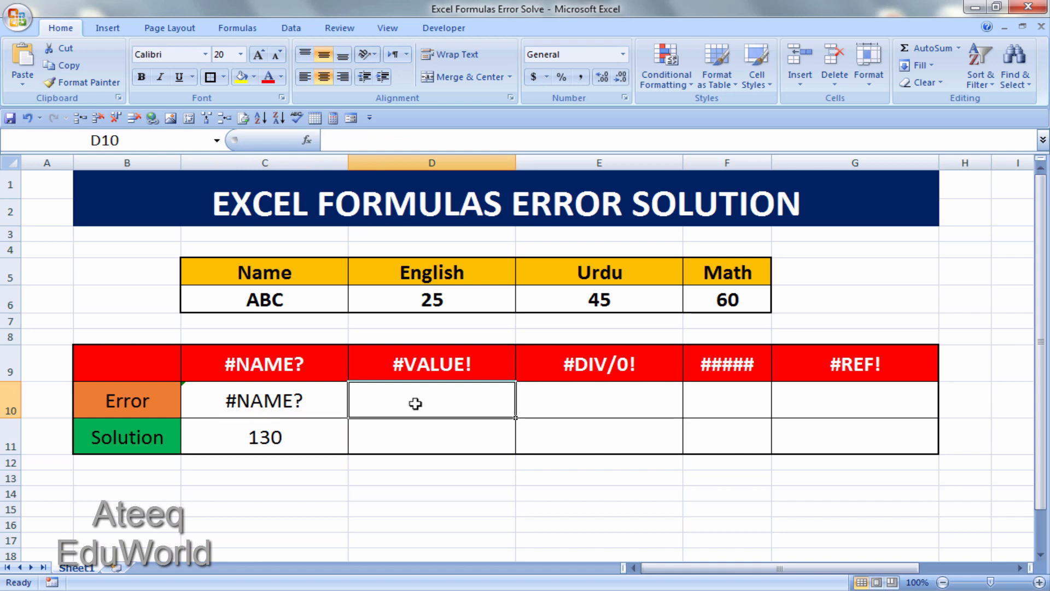
pyautogui.write('=')
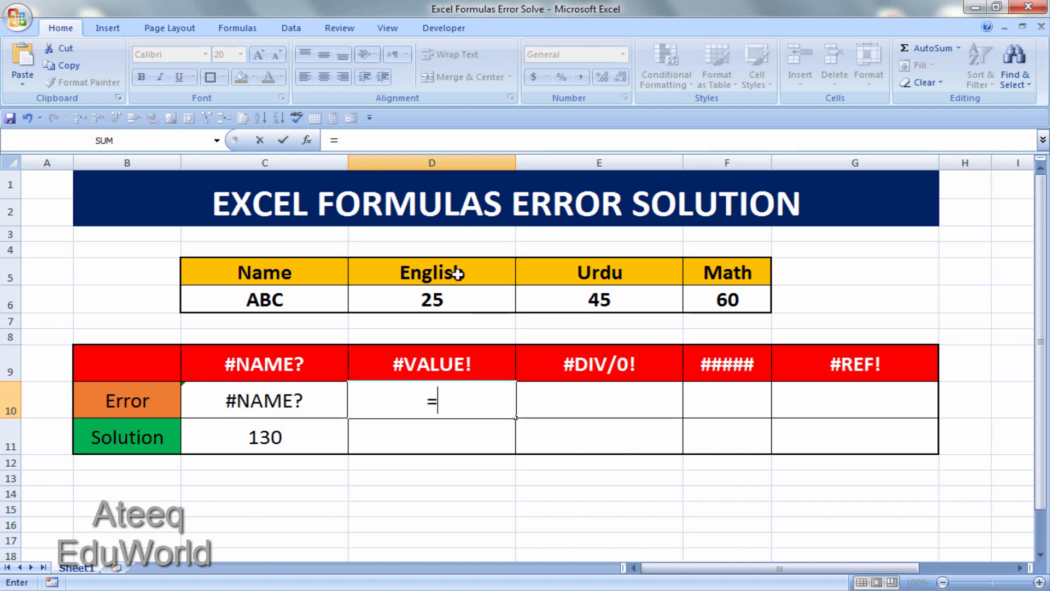
pyautogui.click(437, 298)
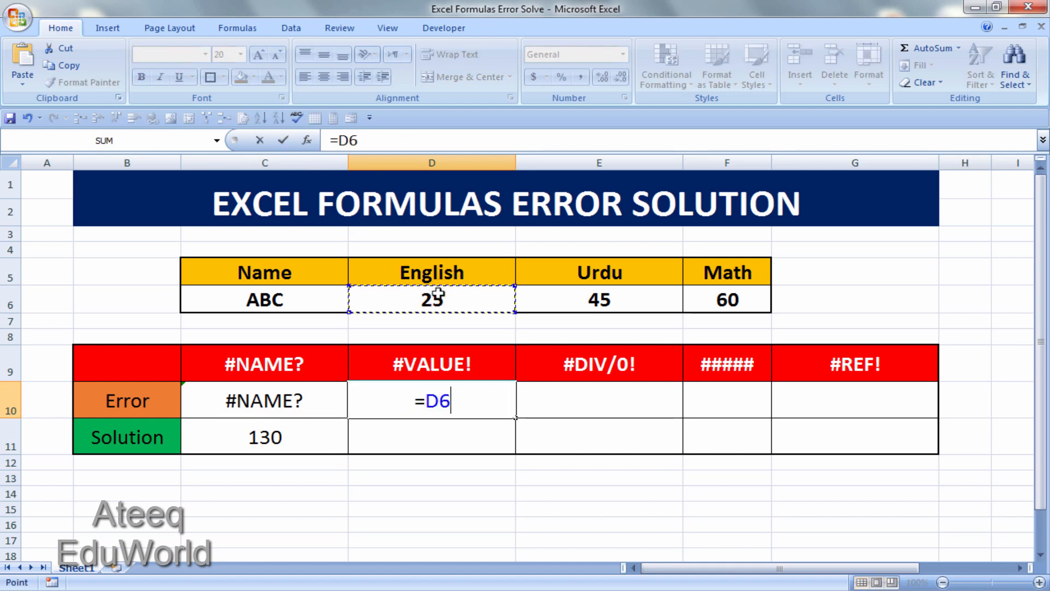
pyautogui.write('+')
pyautogui.click(574, 305)
pyautogui.write('+')
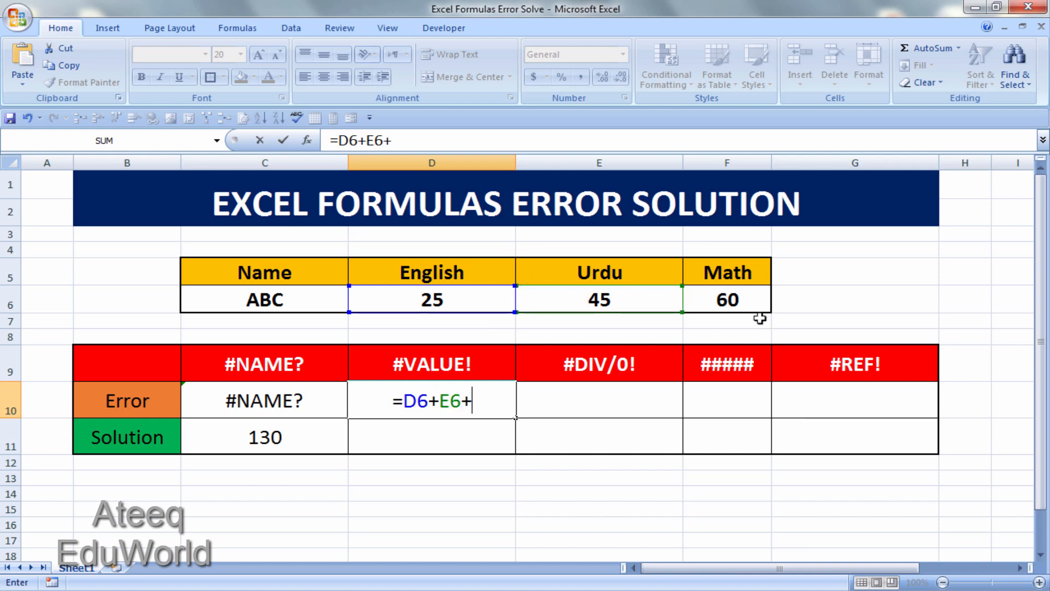
pyautogui.click(754, 304)
pyautogui.write('+')
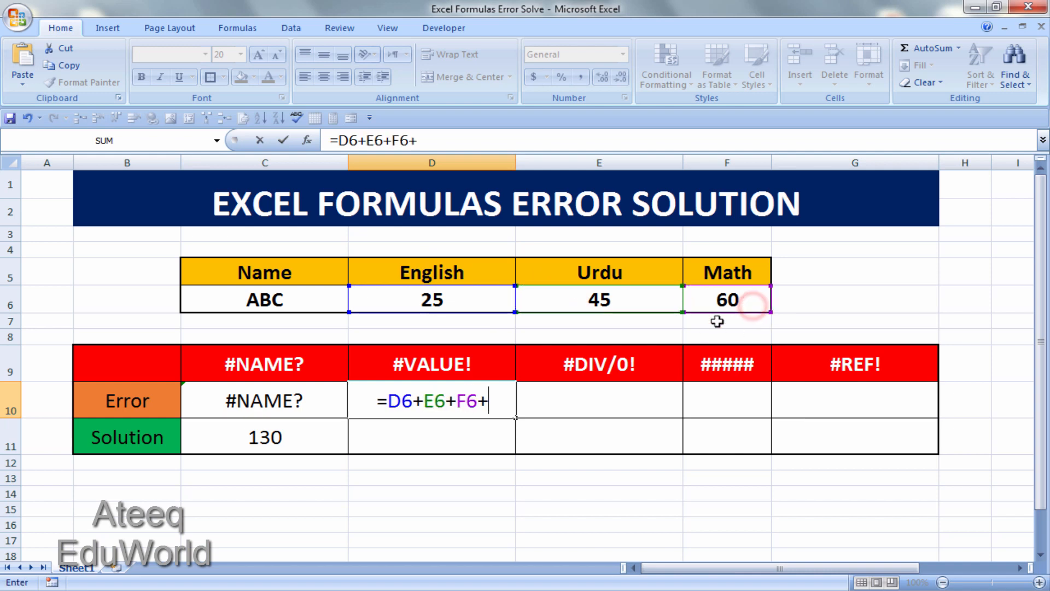
pyautogui.click(287, 301)
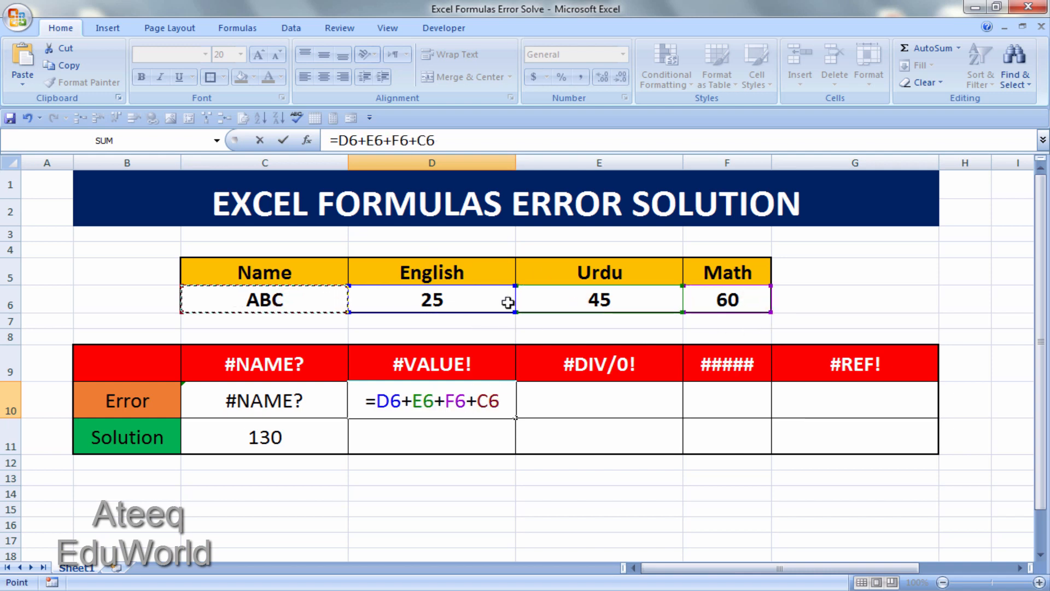
pyautogui.press('Return')
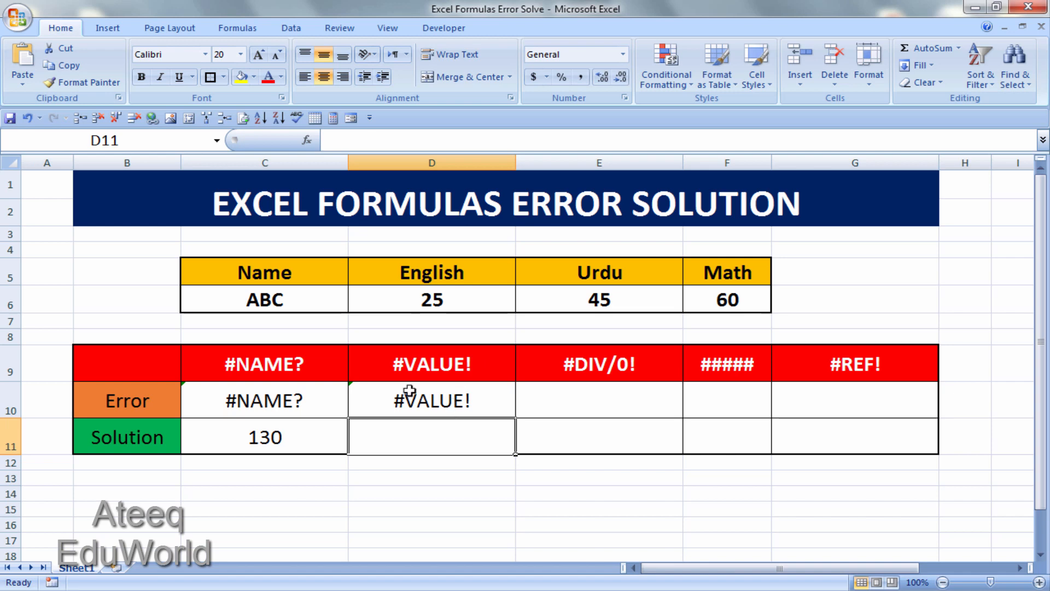
# Step: Enter =sum(C6:F6) in the Solution cell D11 and compare it with the plus-operator formula in D10
pyautogui.write('=')
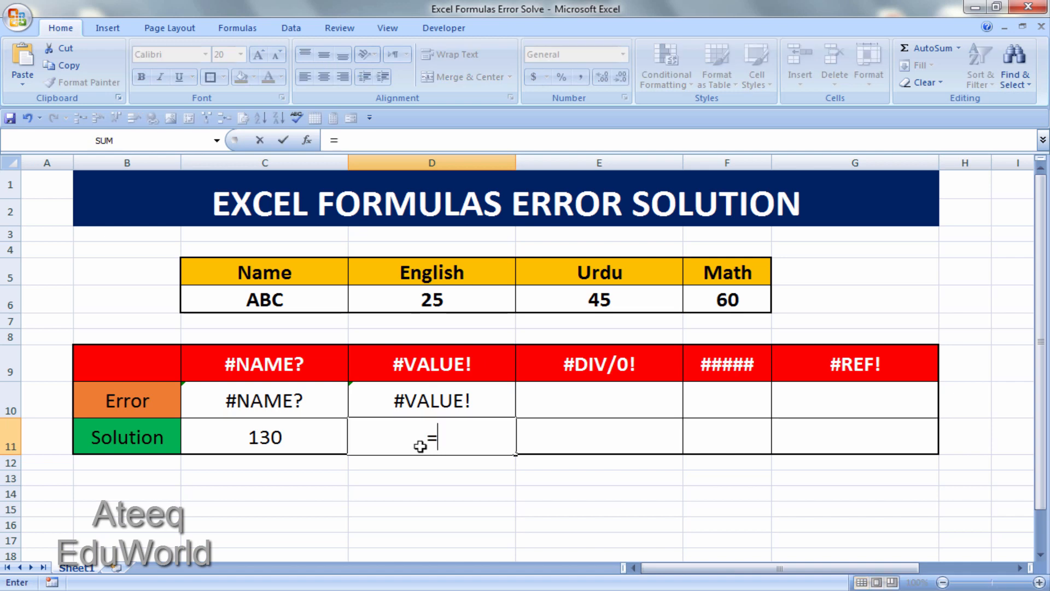
pyautogui.write('sum(')
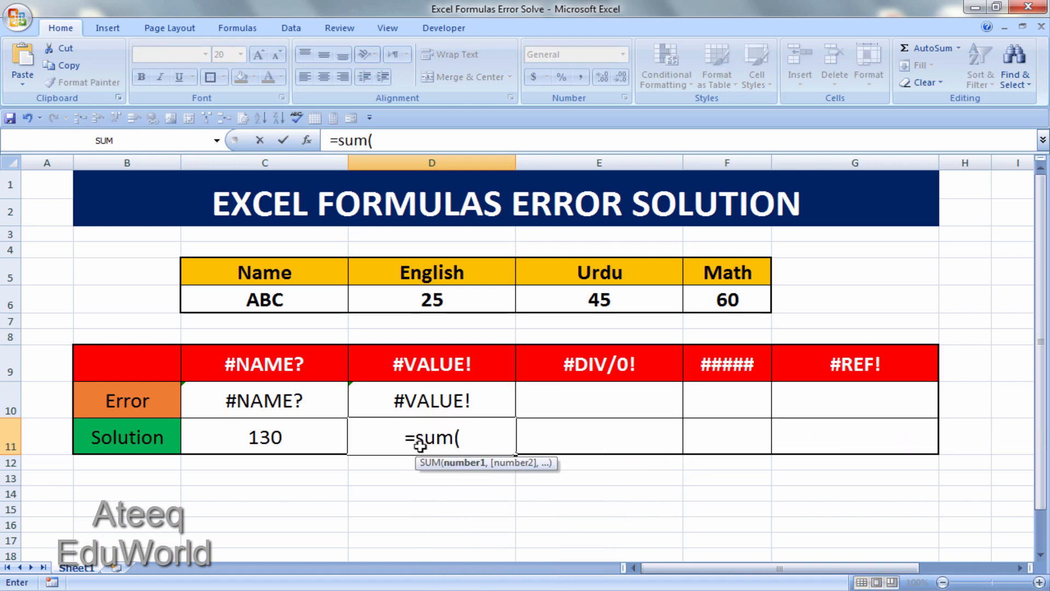
pyautogui.click(228, 300)
pyautogui.moveTo(389, 300); pyautogui.dragTo(721, 299)
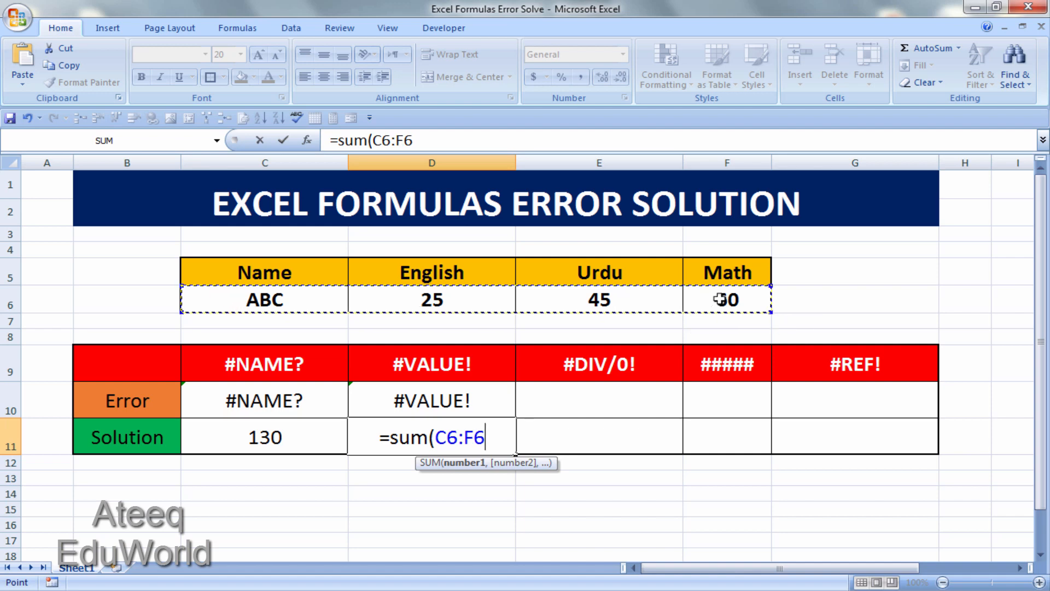
pyautogui.write(')')
pyautogui.press('Return')
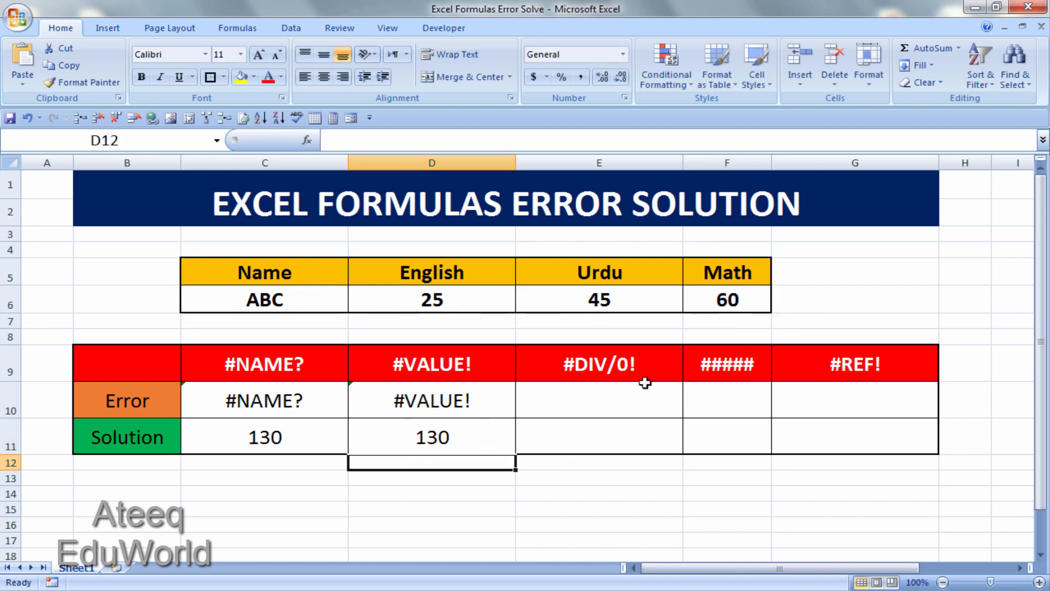
pyautogui.click(448, 434)
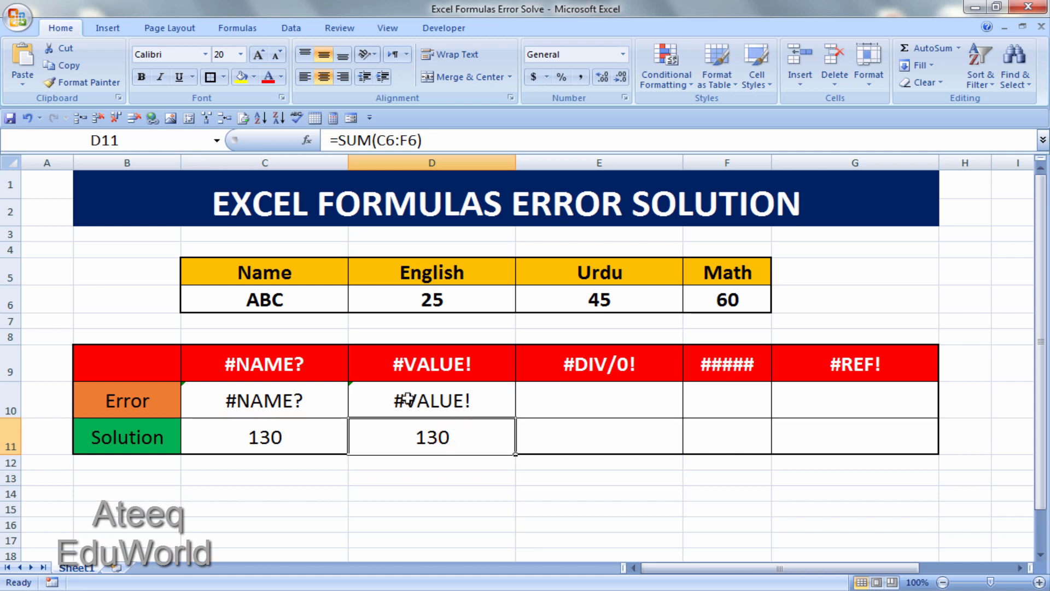
pyautogui.click(388, 401)
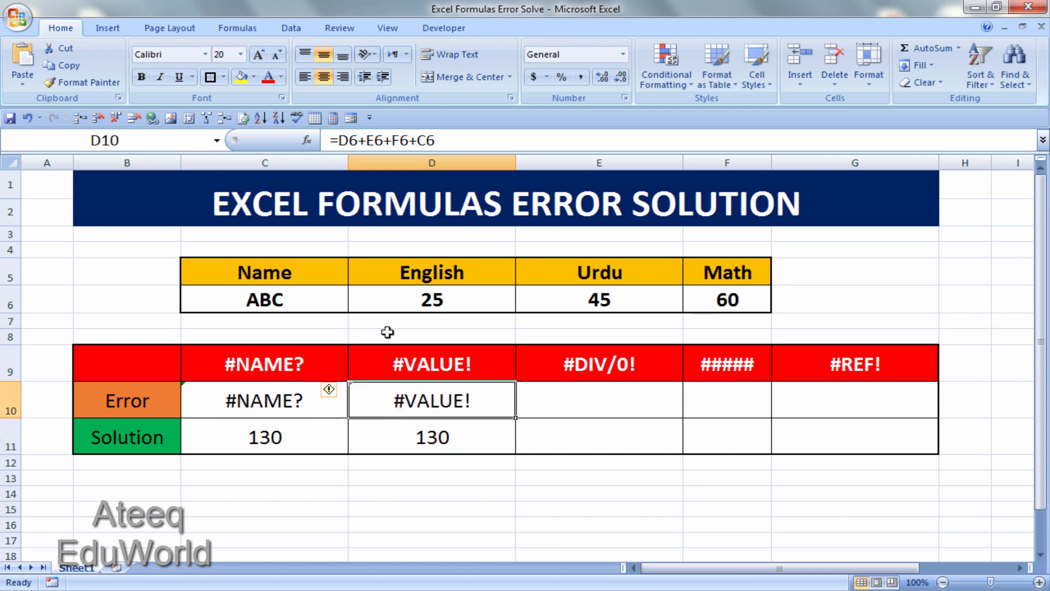
pyautogui.click(363, 141)
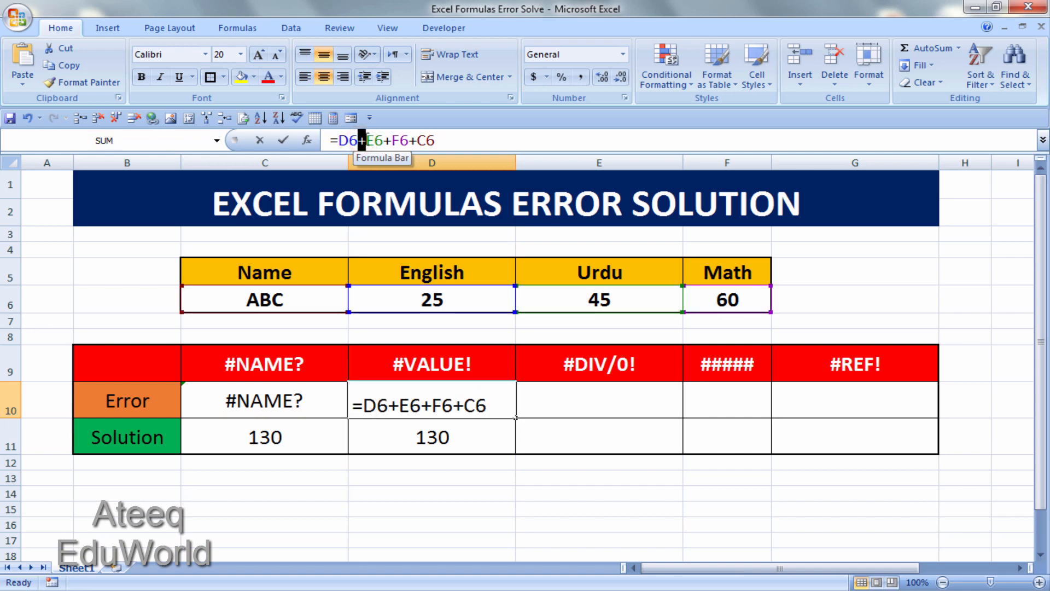
pyautogui.click(437, 409)
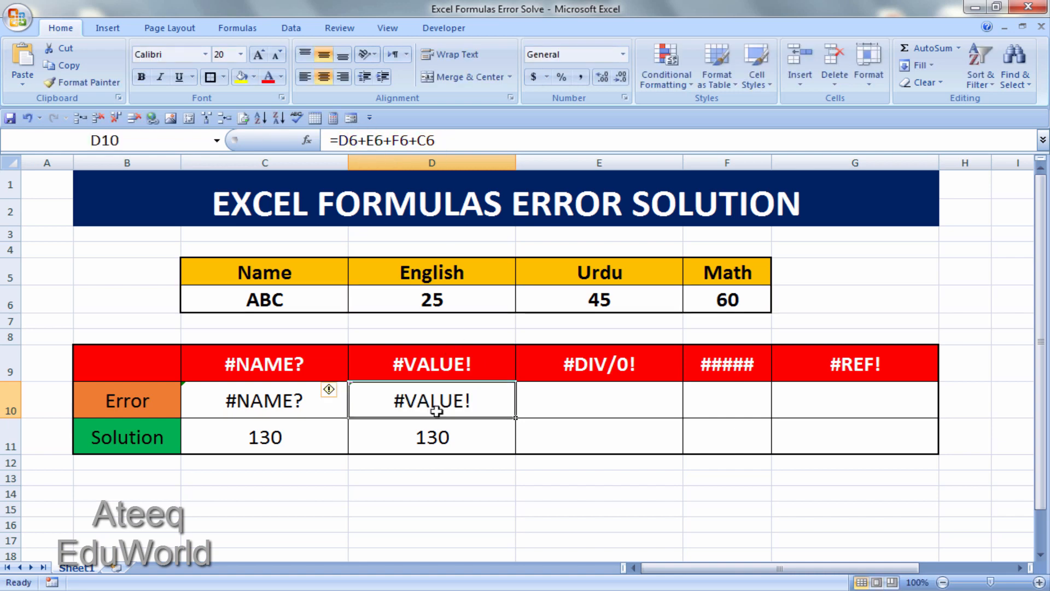
pyautogui.click(438, 452)
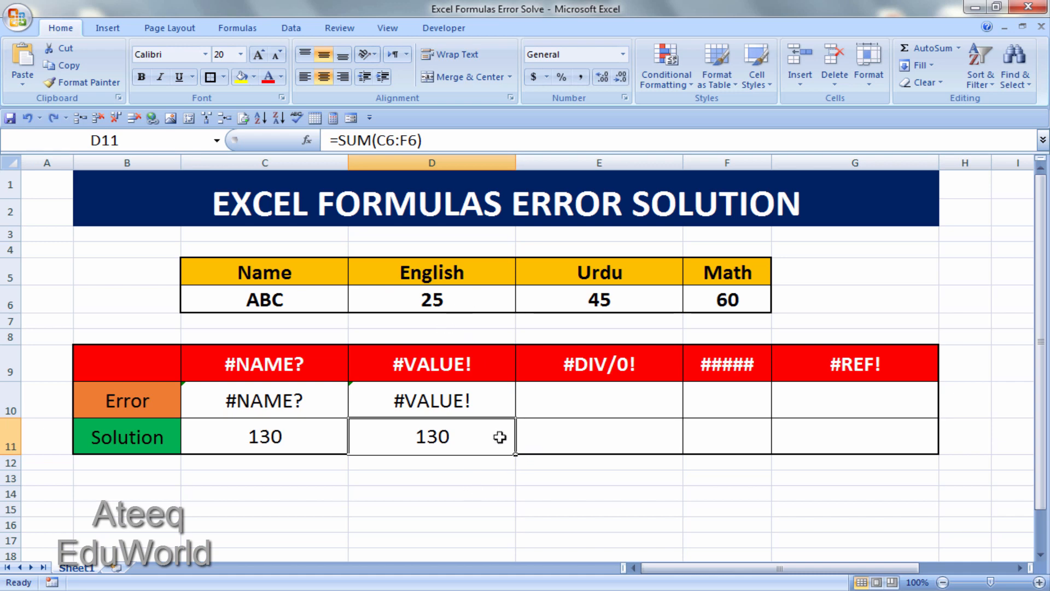
# Step: Set the Math mark in cell F6 to 0
pyautogui.click(622, 402)
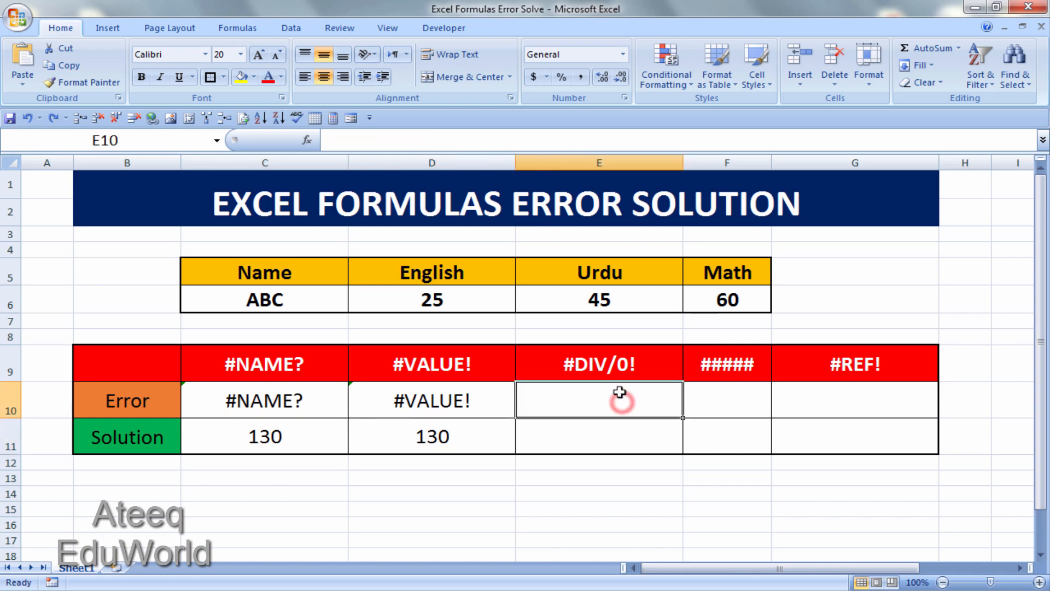
pyautogui.click(731, 299)
pyautogui.write('0')
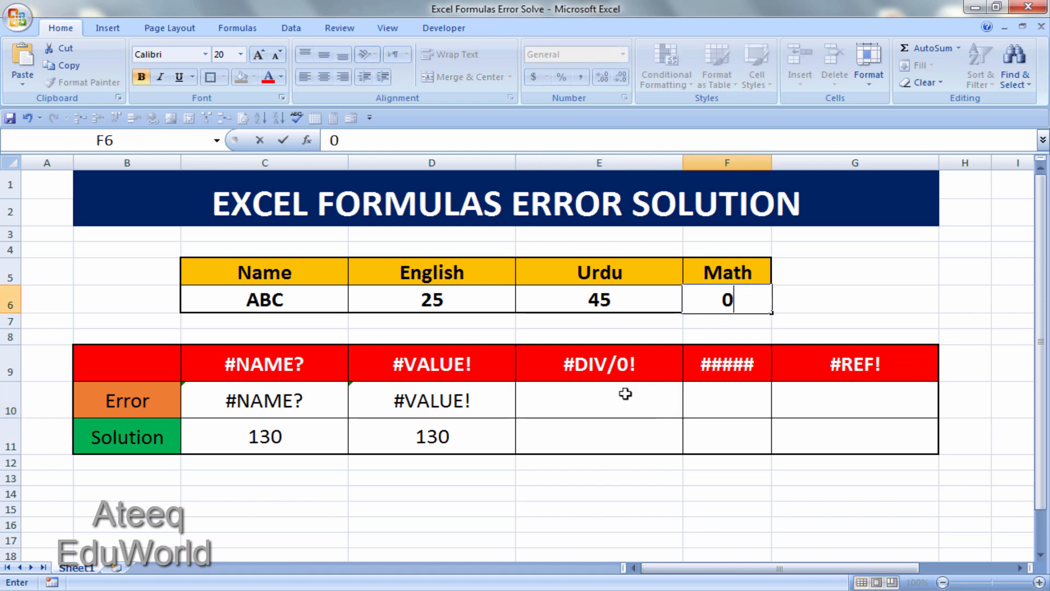
pyautogui.click(617, 408)
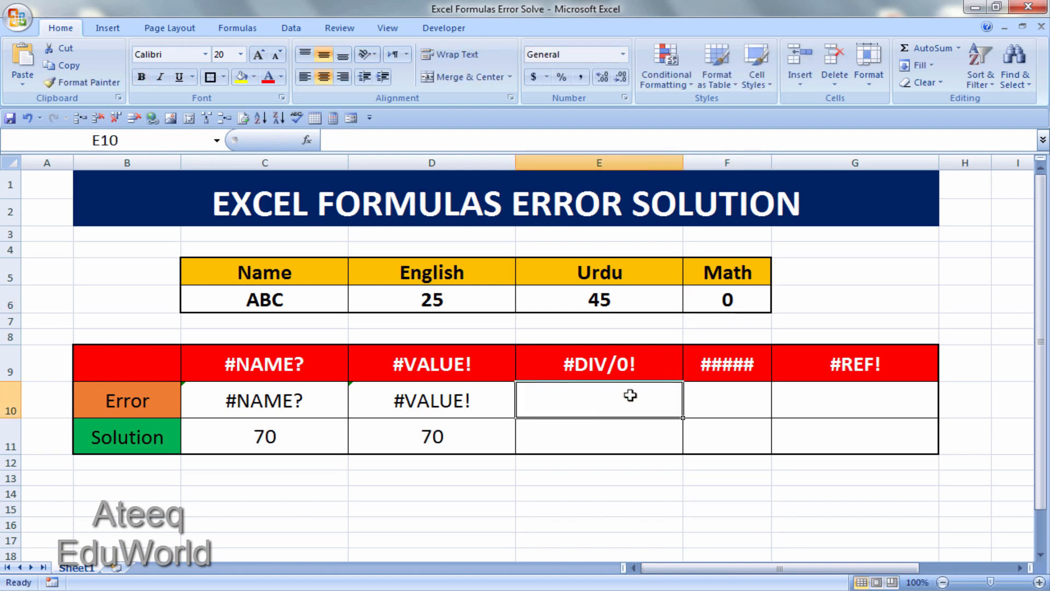
# Step: Enter the formula =E6/F6, which divides the Urdu mark by the zero Math mark, in the Error cell E10 under #DIV/0!
pyautogui.write('=')
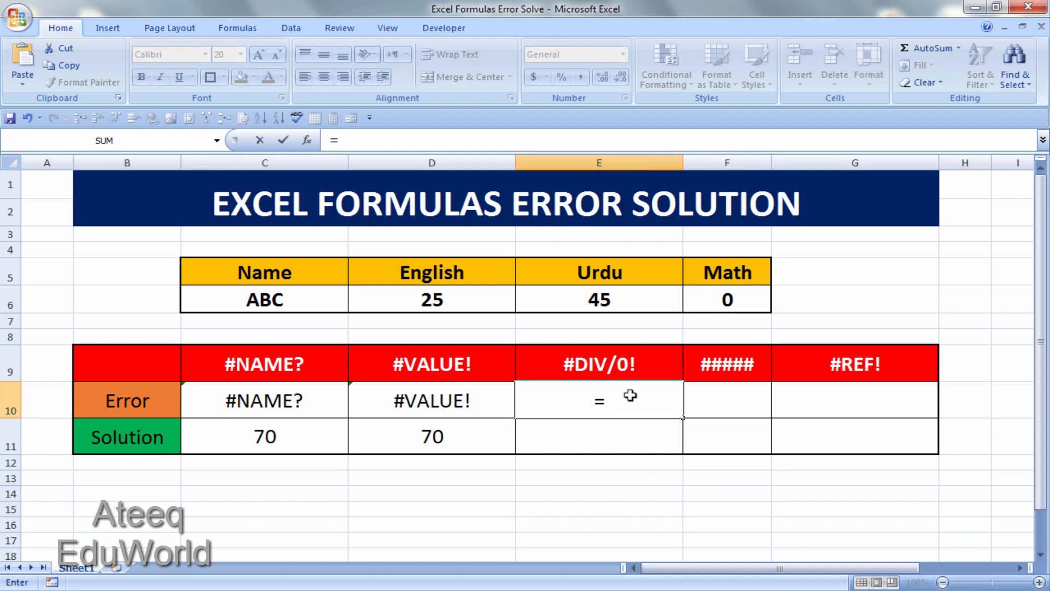
pyautogui.click(628, 299)
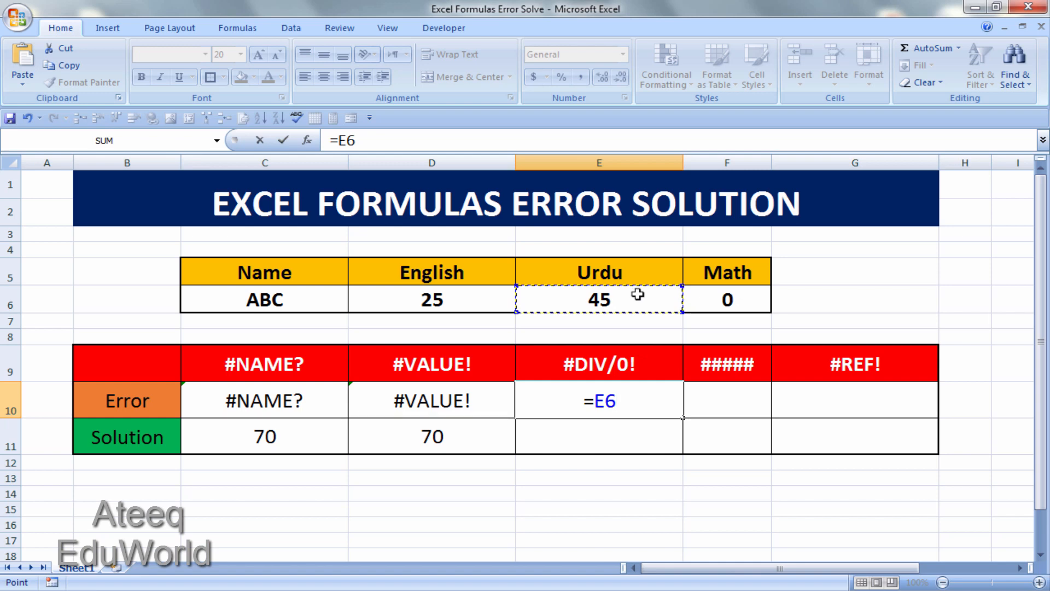
pyautogui.write('/')
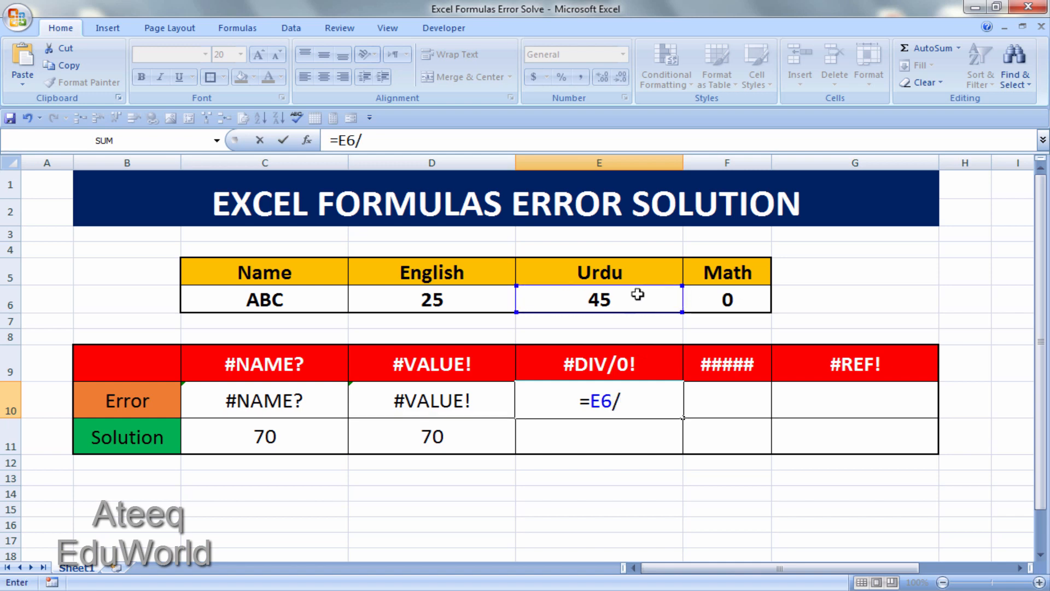
pyautogui.click(717, 297)
pyautogui.press('Return')
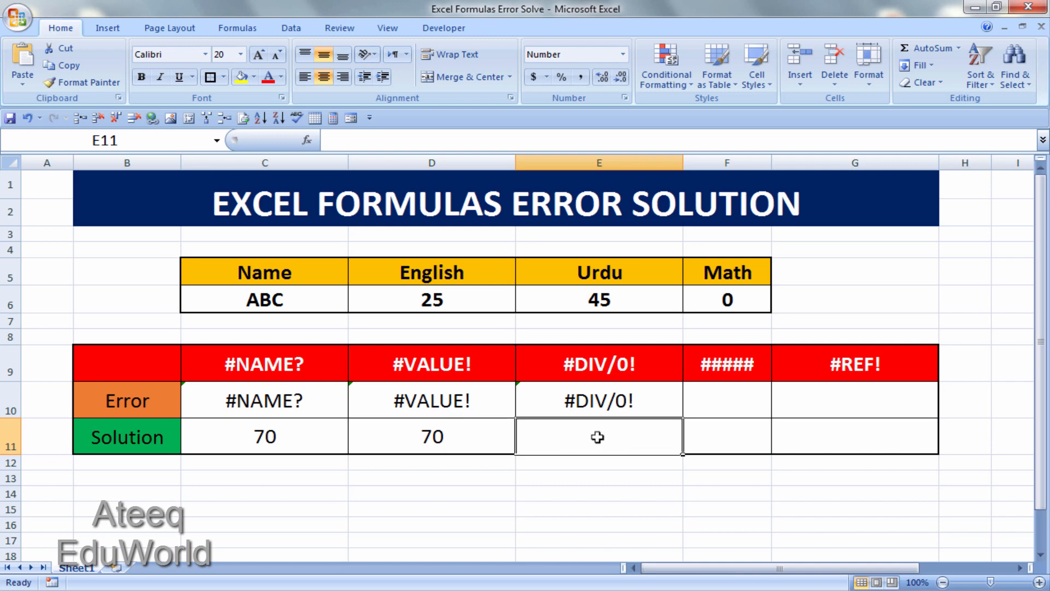
# Step: Enter =D6/E6 in the Solution cell E11 under #DIV/0! and review its formula
pyautogui.write('=')
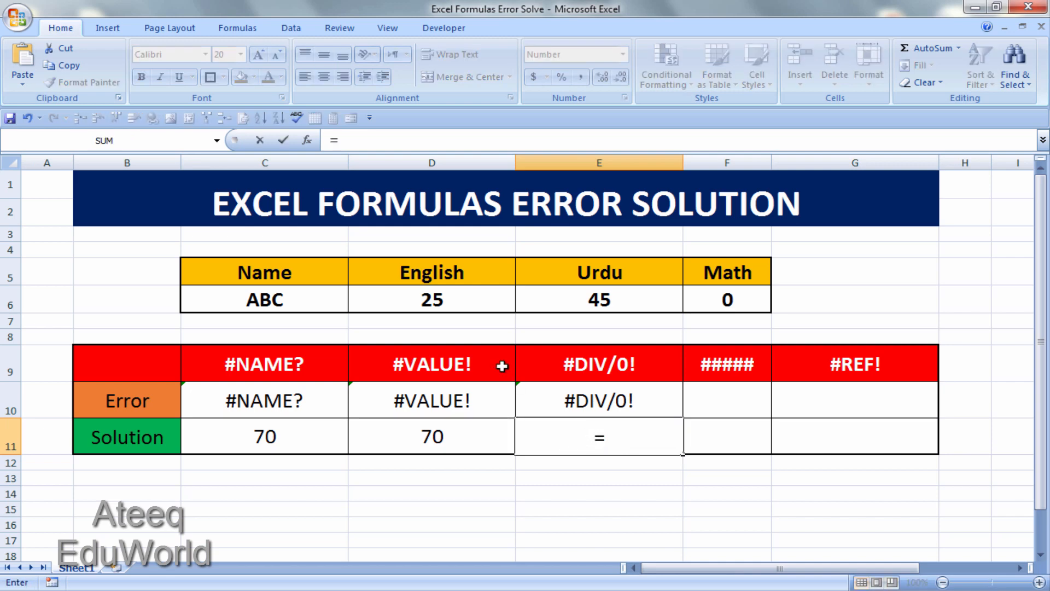
pyautogui.click(475, 298)
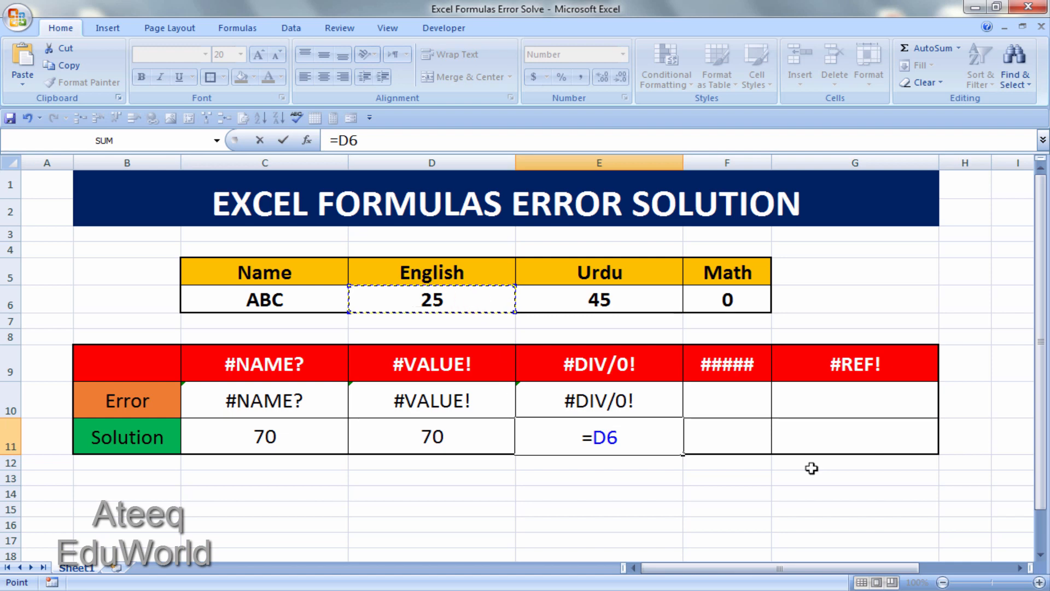
pyautogui.write('/')
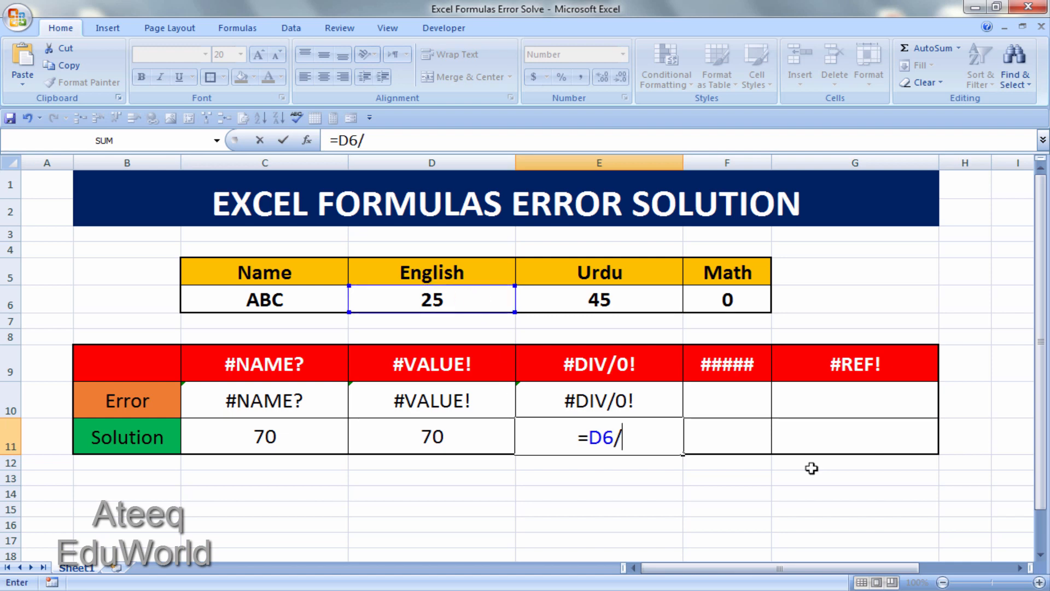
pyautogui.click(635, 297)
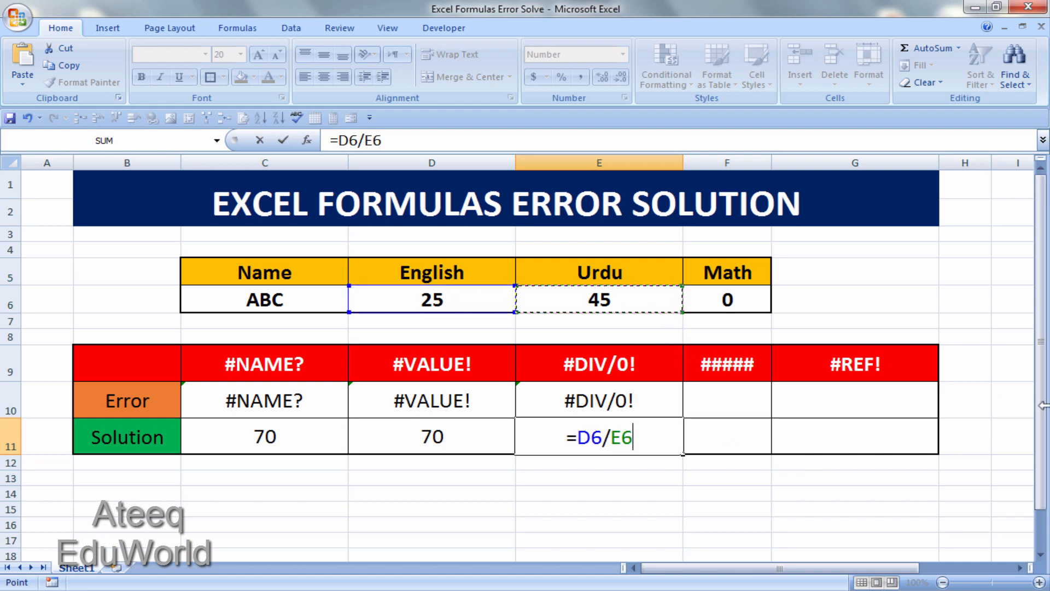
pyautogui.press('Return')
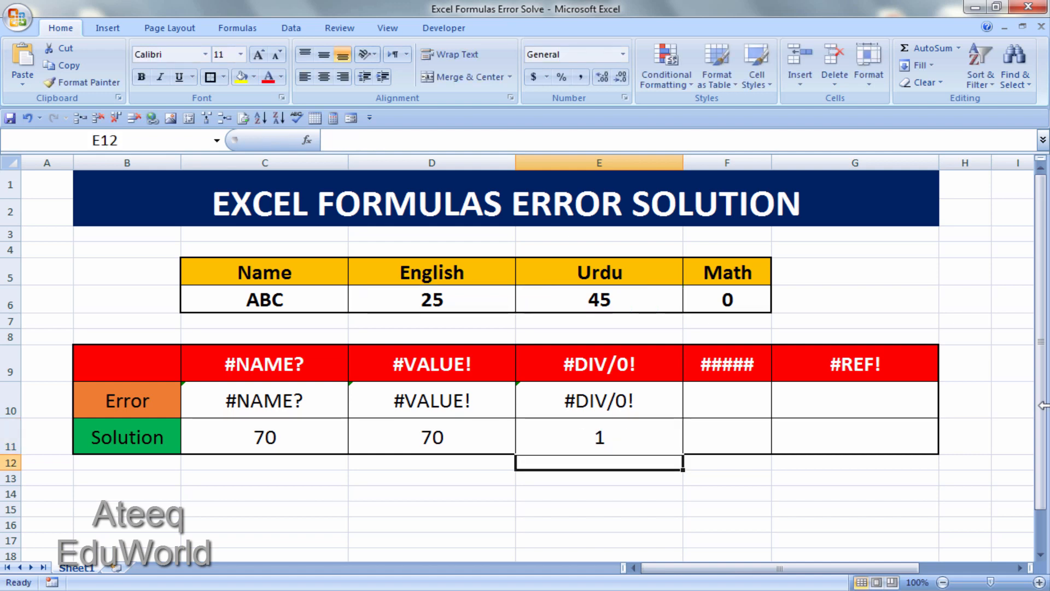
pyautogui.click(648, 436)
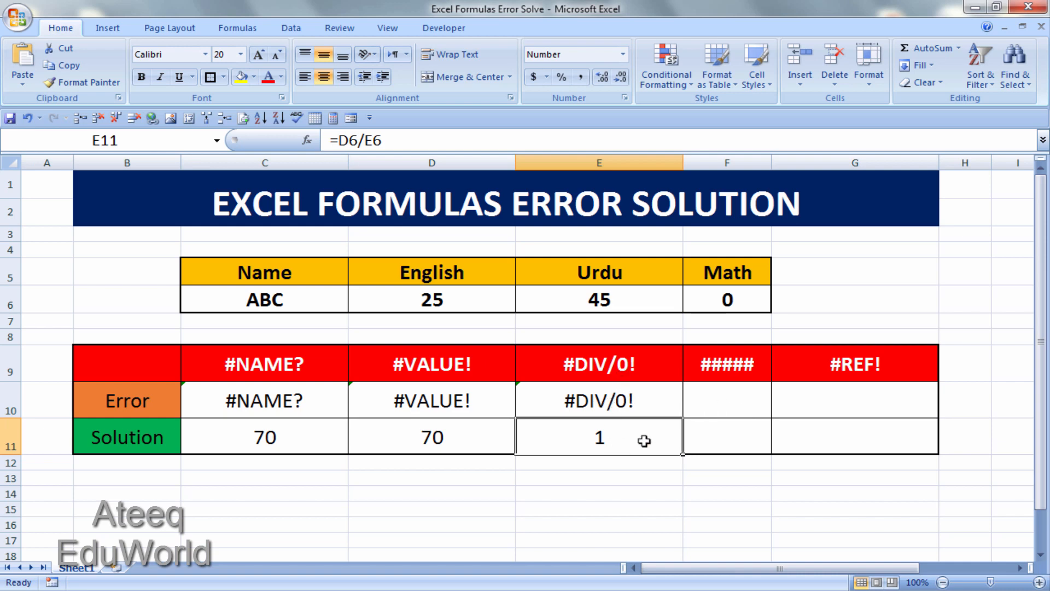
pyautogui.click(706, 400)
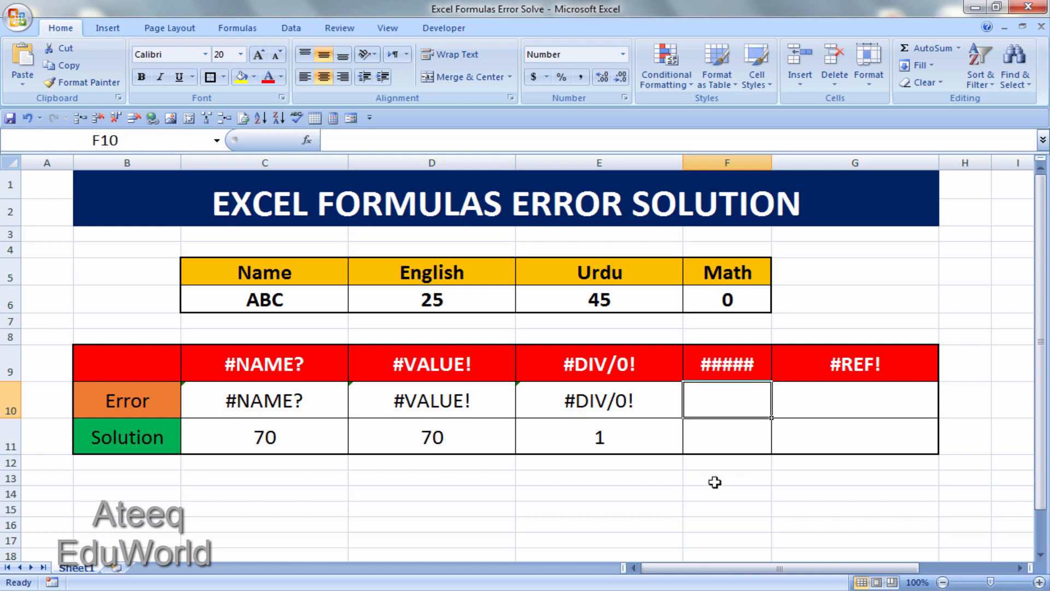
pyautogui.write('777777777777')
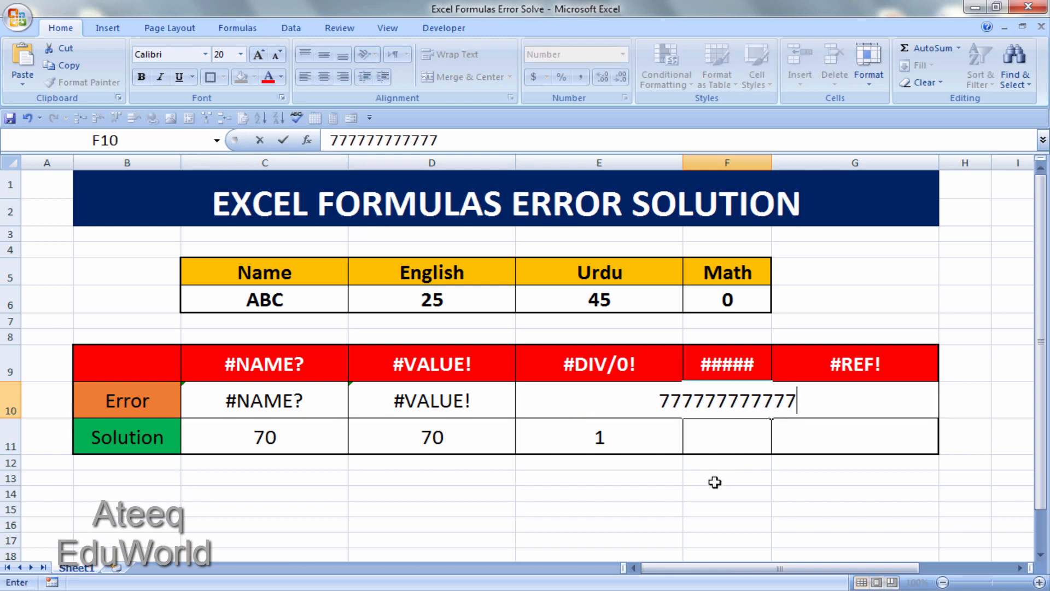
pyautogui.press('Return')
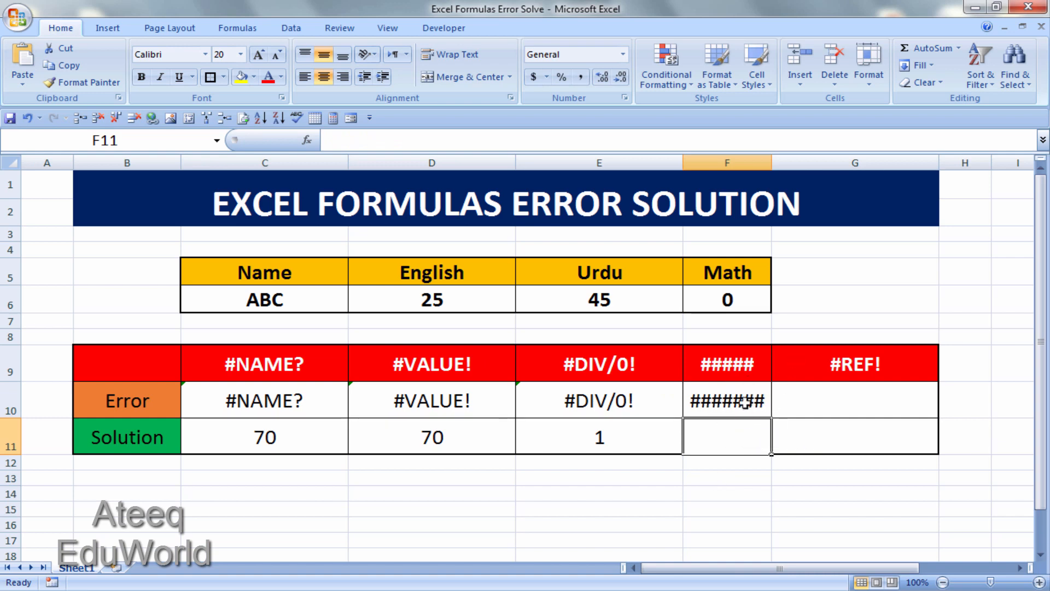
pyautogui.write('333333')
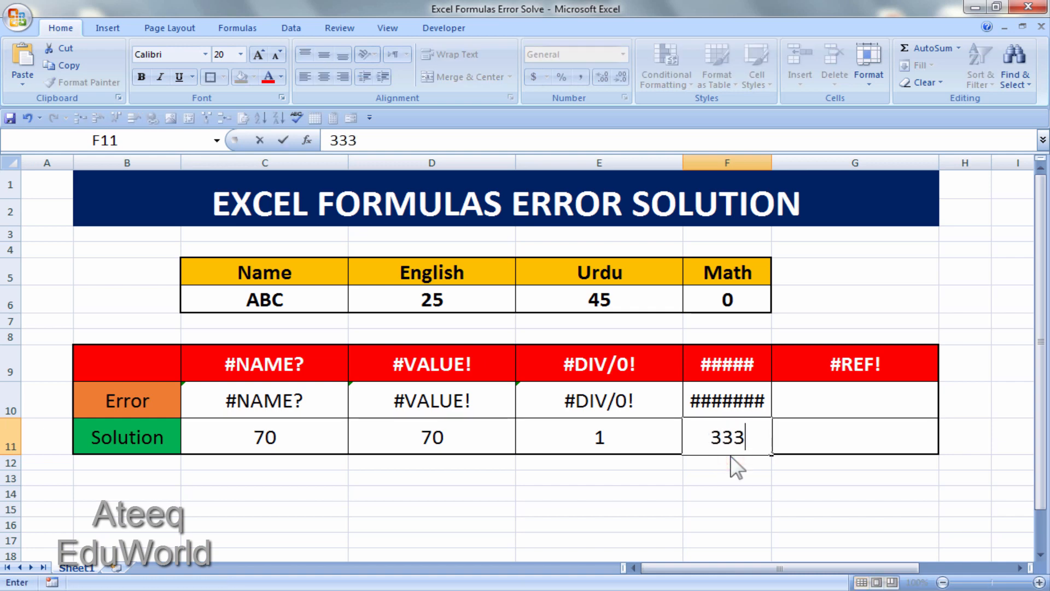
pyautogui.click(714, 495)
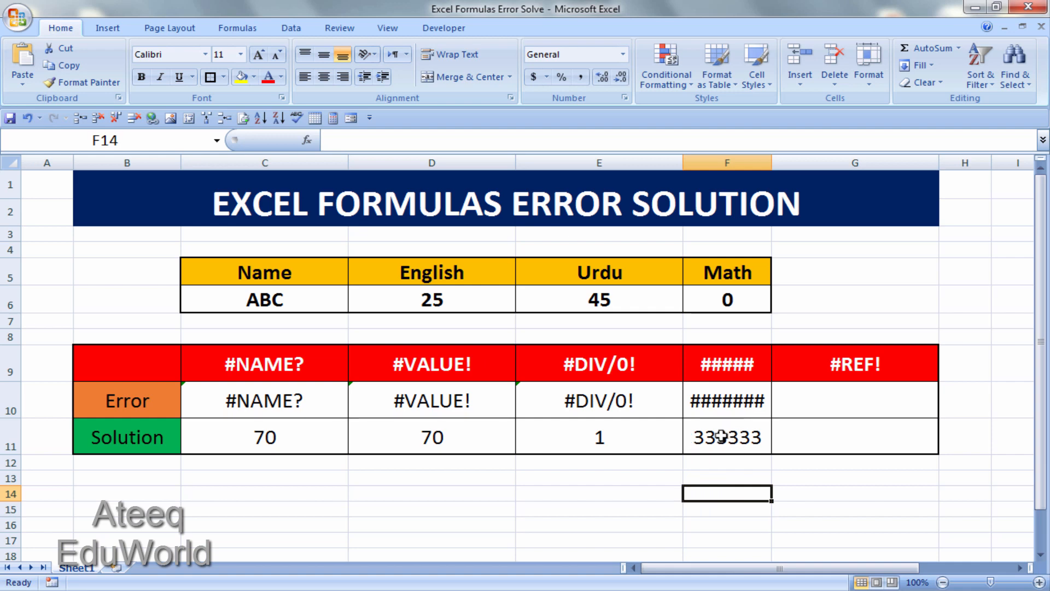
# Step: Widen column F and auto-fit it to the long number in F10, and reselect that cell
pyautogui.click(736, 396)
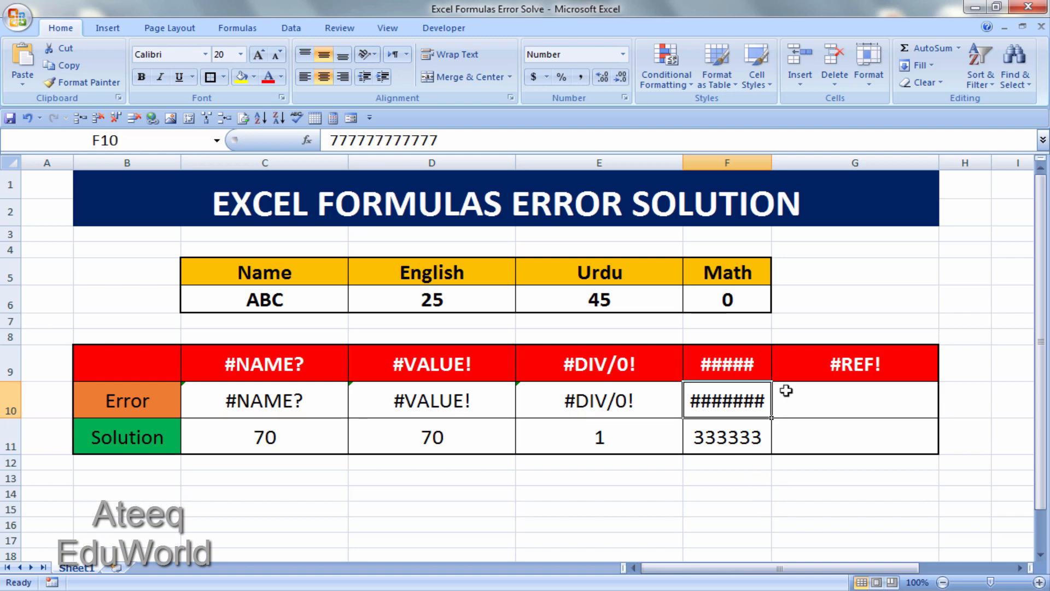
pyautogui.moveTo(773, 159); pyautogui.dragTo(837, 158)
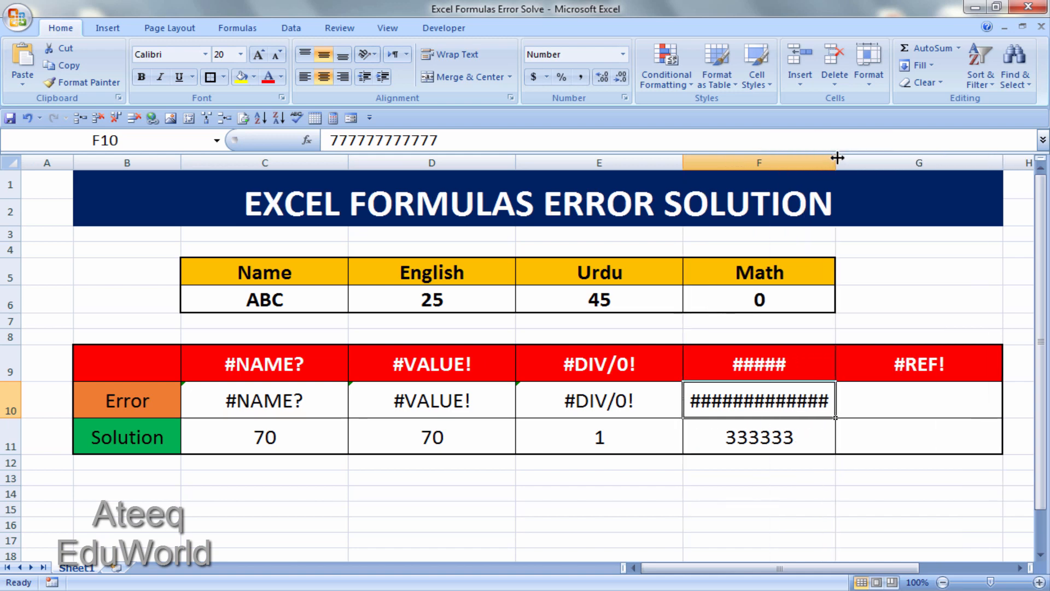
pyautogui.doubleClick(837, 158)
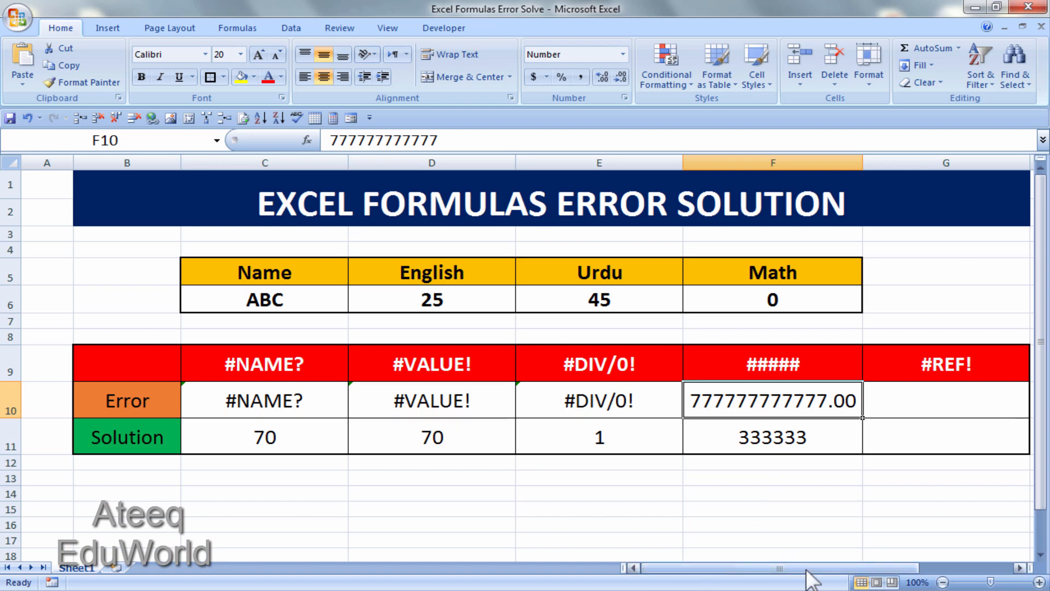
pyautogui.moveTo(807, 570); pyautogui.dragTo(815, 570)
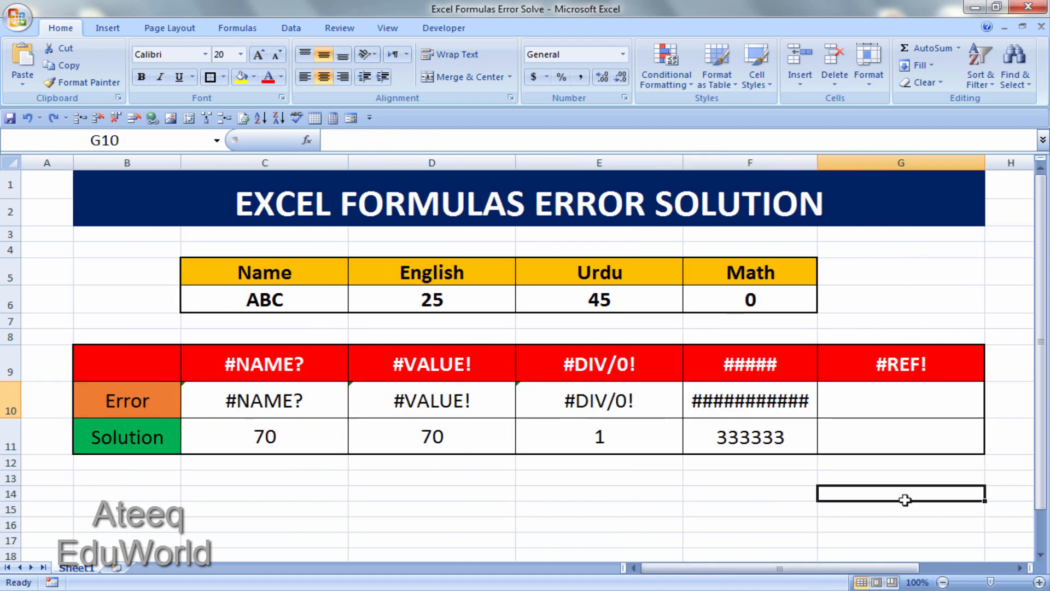
pyautogui.click(728, 392)
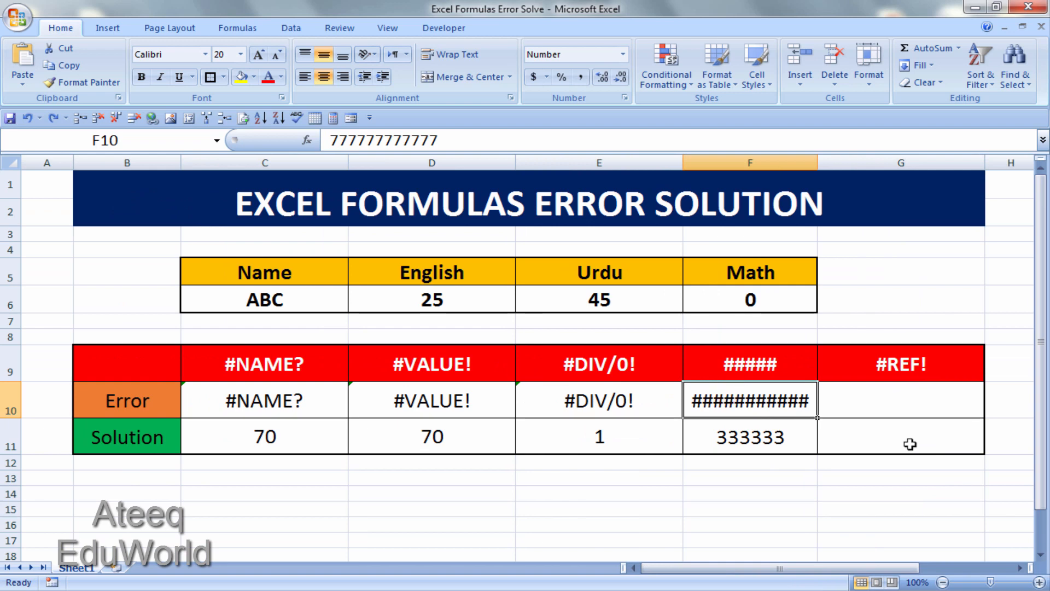
# Step: Enter the formula =D6+E6+F6, adding the three subject marks, in the Error cell G10 under #REF!
pyautogui.click(905, 405)
pyautogui.write('=')
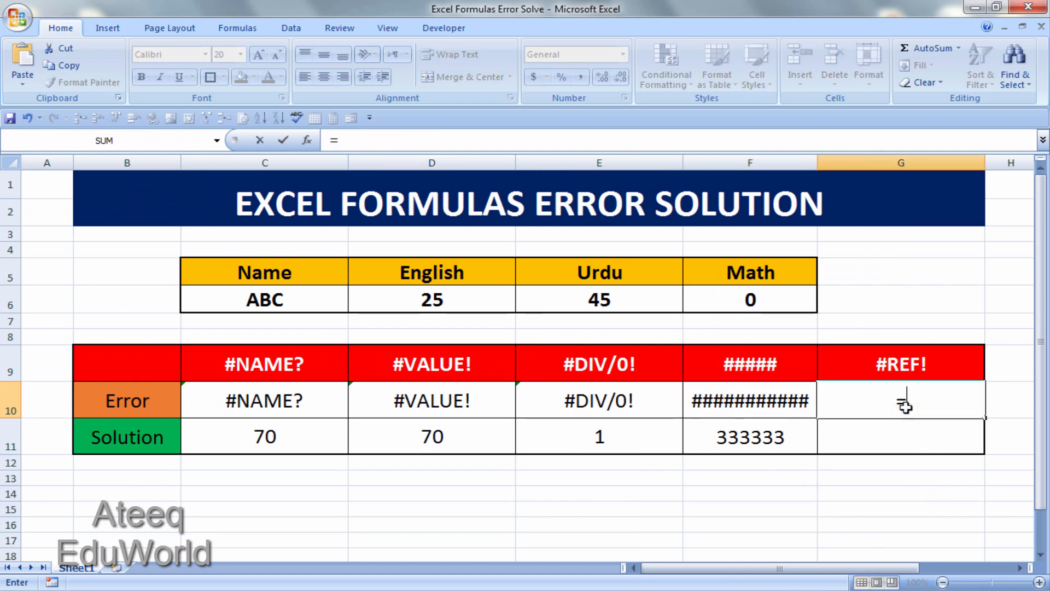
pyautogui.click(461, 303)
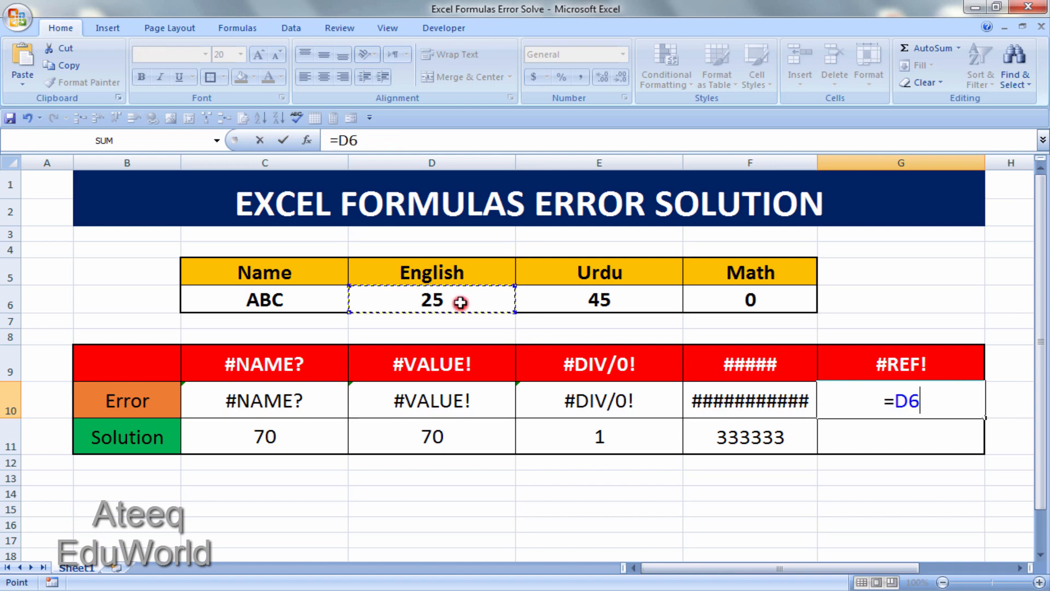
pyautogui.write('+')
pyautogui.click(541, 300)
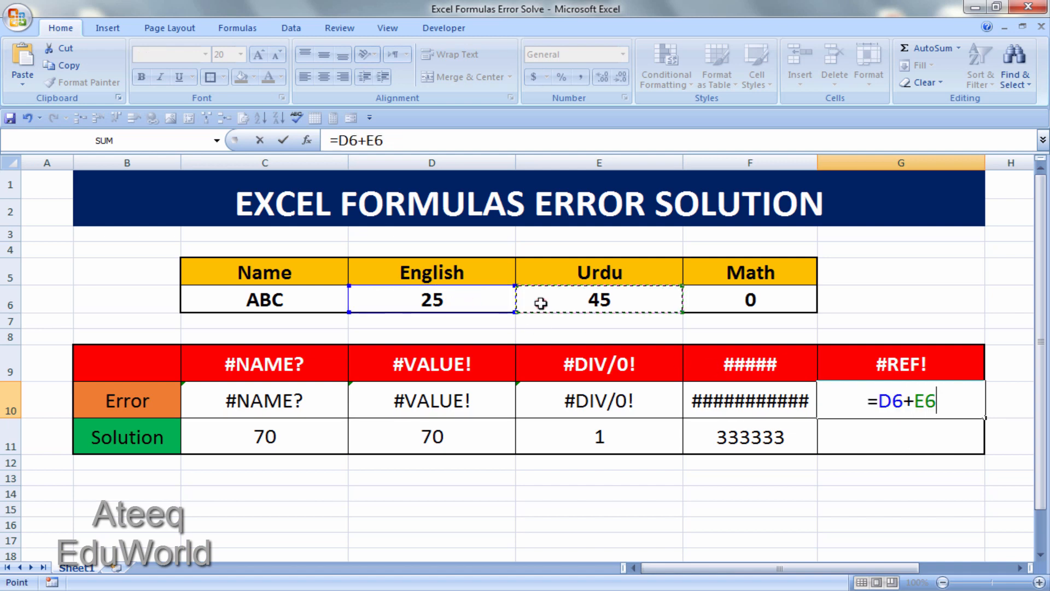
pyautogui.write('+')
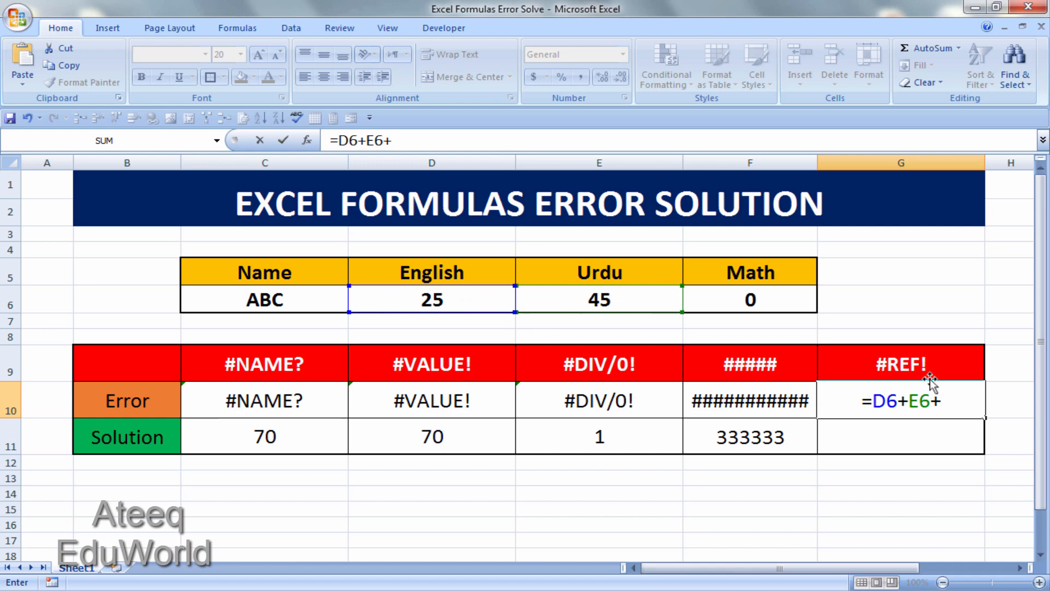
pyautogui.click(750, 298)
pyautogui.press('Return')
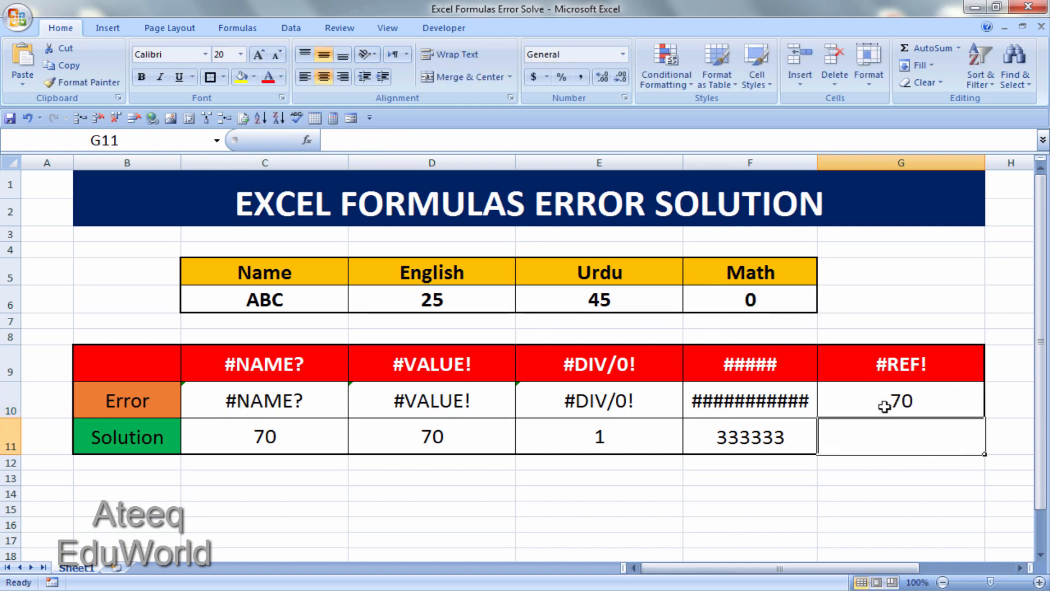
# Step: Delete column F, which holds the Math mark, and inspect the formula in the Error cell under #REF!
pyautogui.click(755, 161)
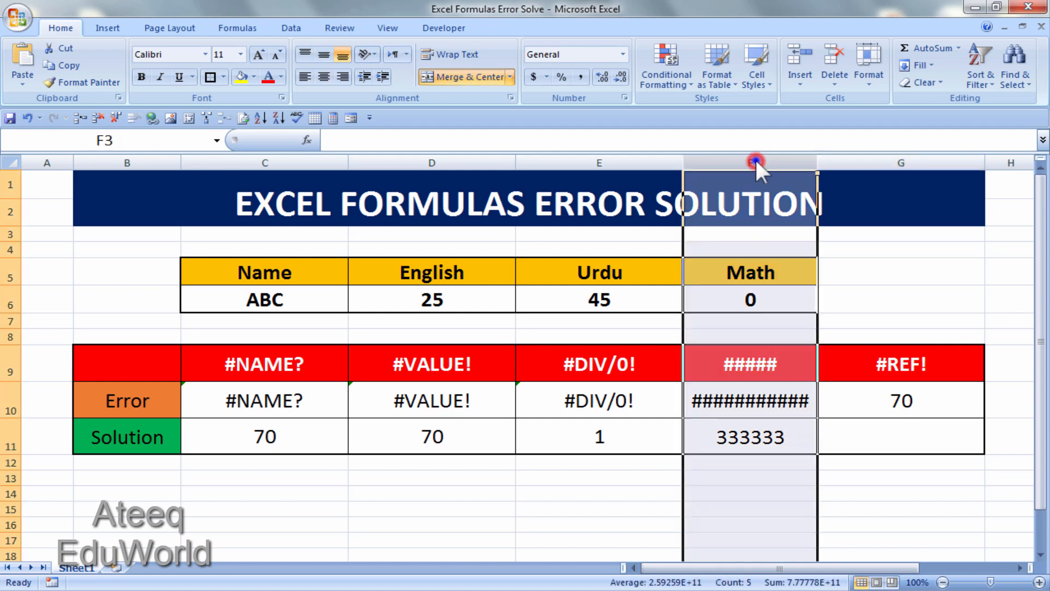
pyautogui.rightClick(755, 161)
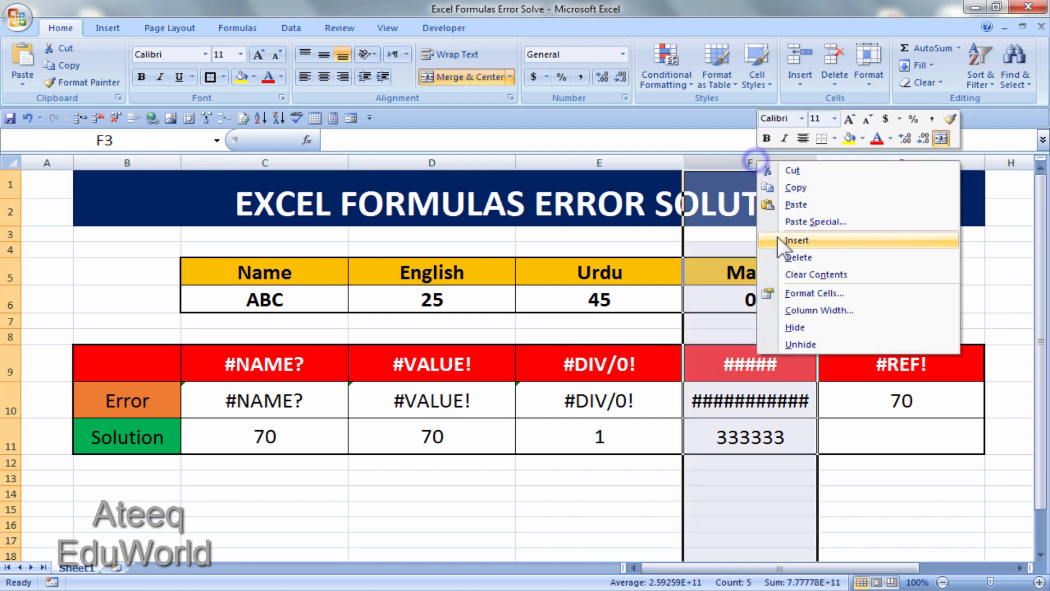
pyautogui.click(825, 257)
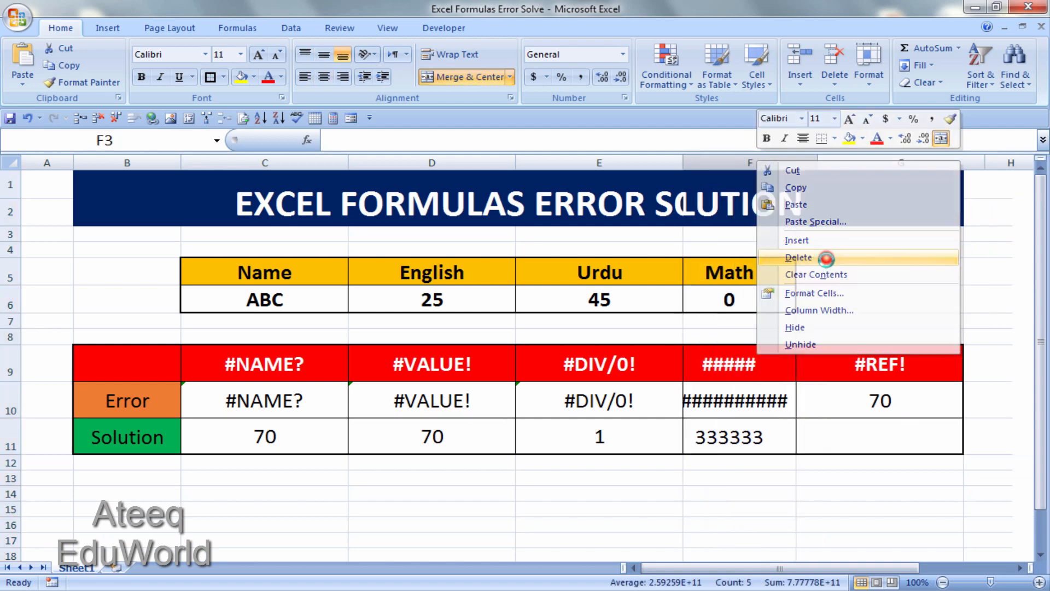
pyautogui.click(777, 404)
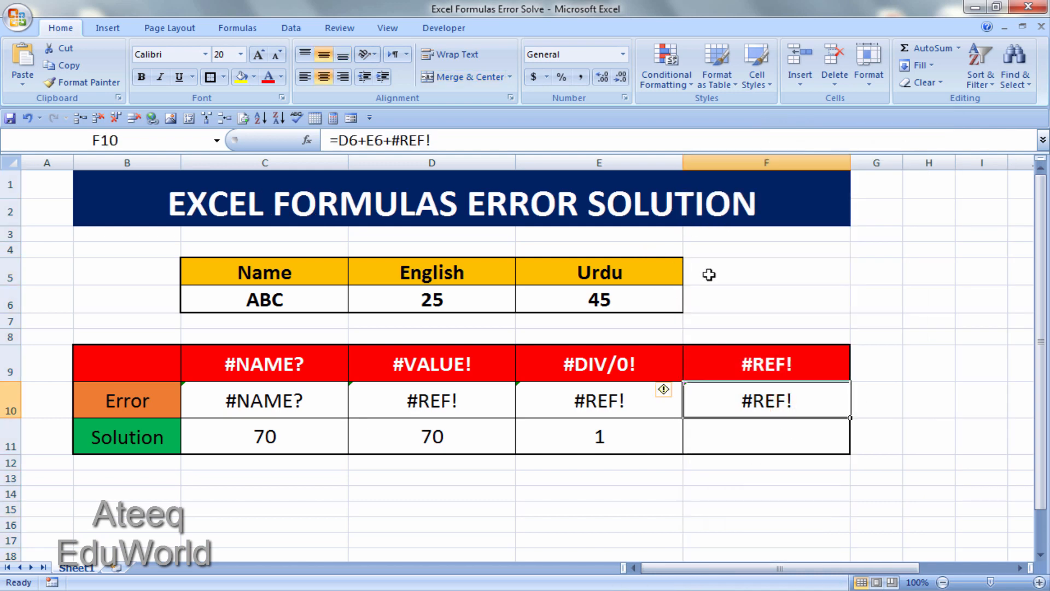